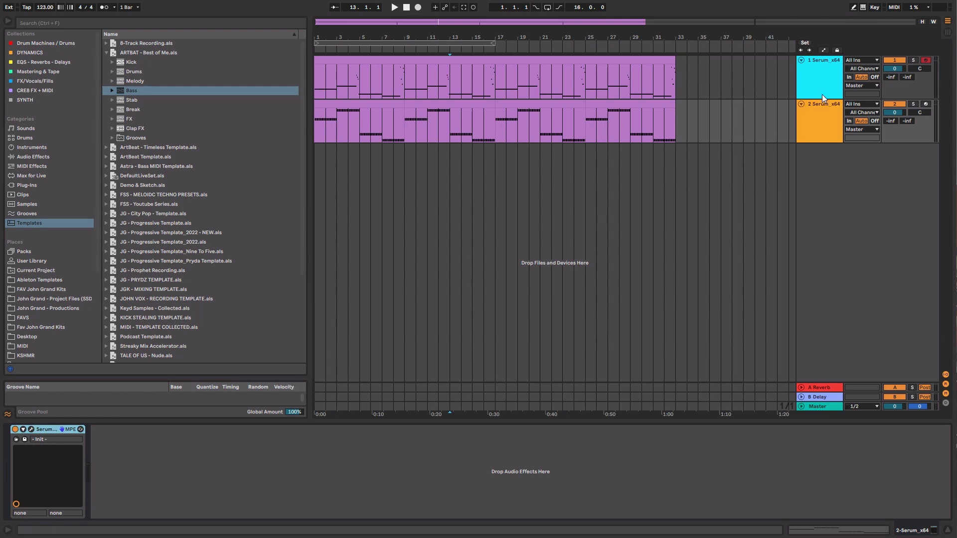
Select the first Serum_x64 track.
{"action": "key", "text": "Up"}
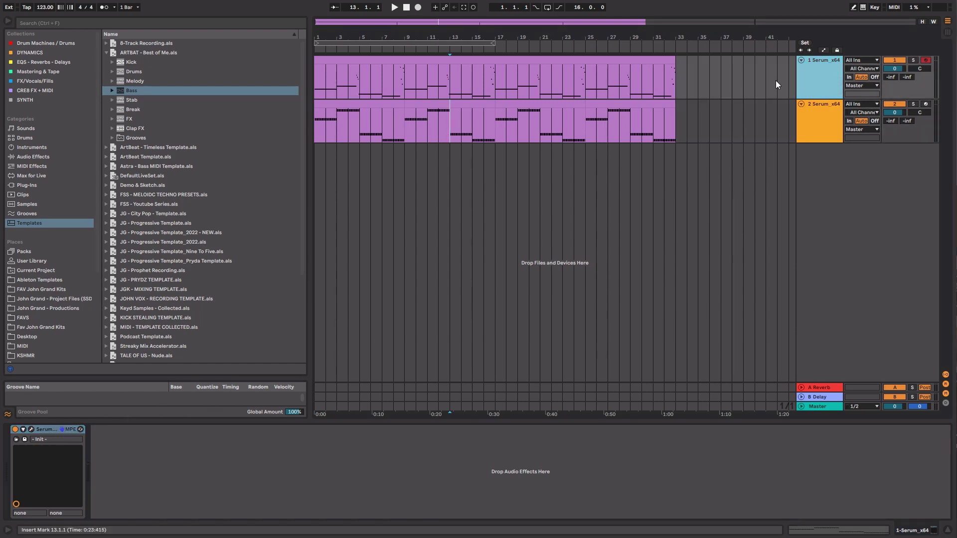
Briefly show the first track's Serum window, then close it.
{"action": "left_click", "coordinate": [32, 429]}
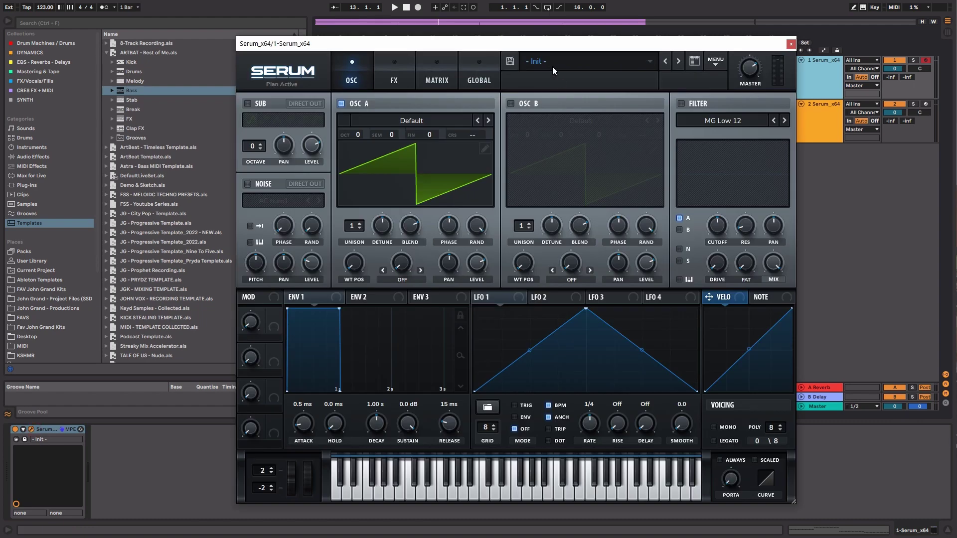
{"action": "left_click_drag", "start_coordinate": [546, 50], "coordinate": [545, 59]}
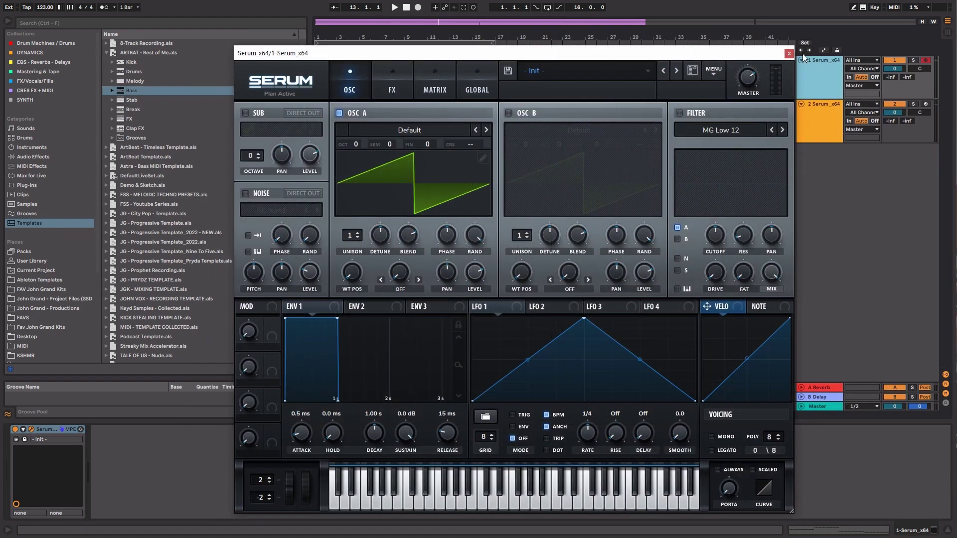
{"action": "key", "text": "ctrl+alt+p"}
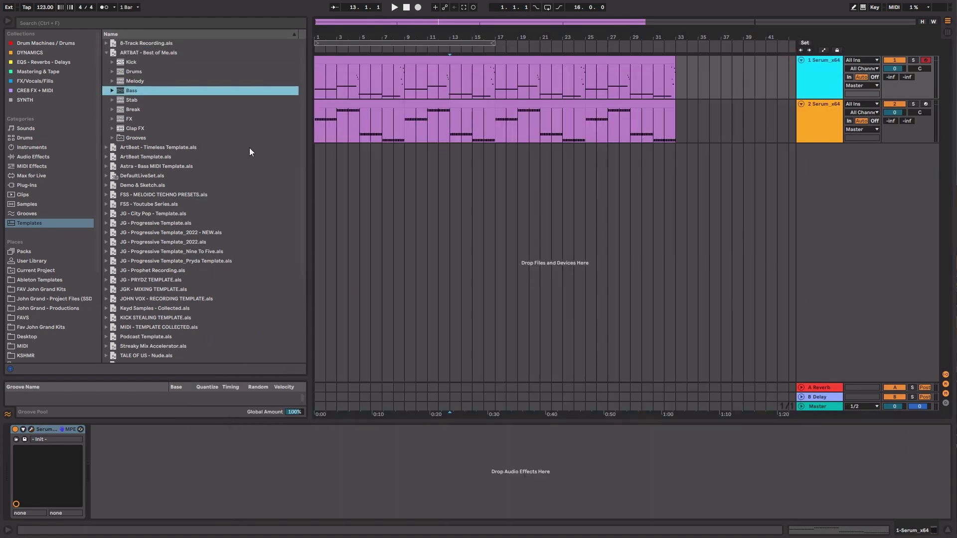
Loop bars 1–33 with track 1 soloed and play the arrangement from the Master track.
{"action": "left_click", "coordinate": [137, 53]}
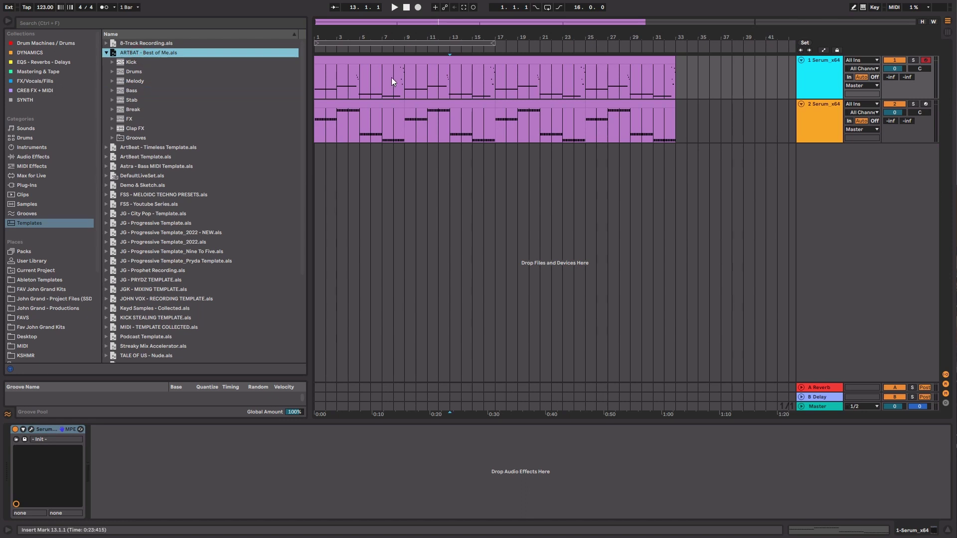
{"action": "left_click_drag", "start_coordinate": [493, 42], "coordinate": [676, 45]}
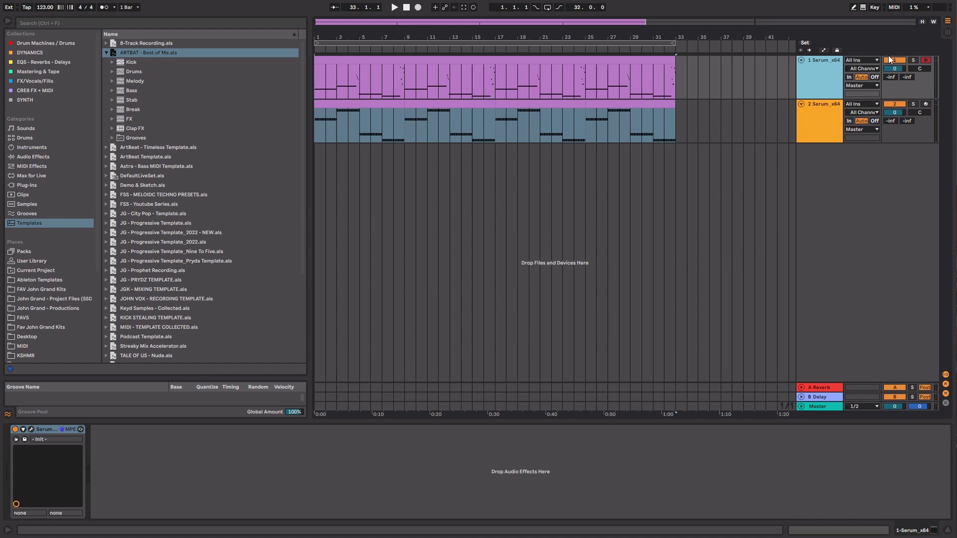
{"action": "left_click", "coordinate": [914, 60]}
{"action": "left_click", "coordinate": [645, 43]}
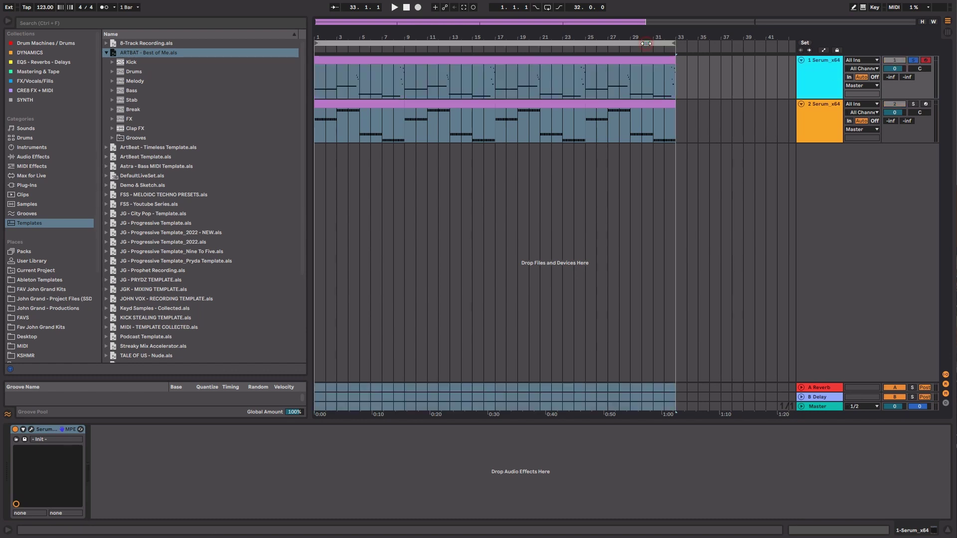
{"action": "left_click", "coordinate": [646, 43]}
{"action": "left_click", "coordinate": [820, 405]}
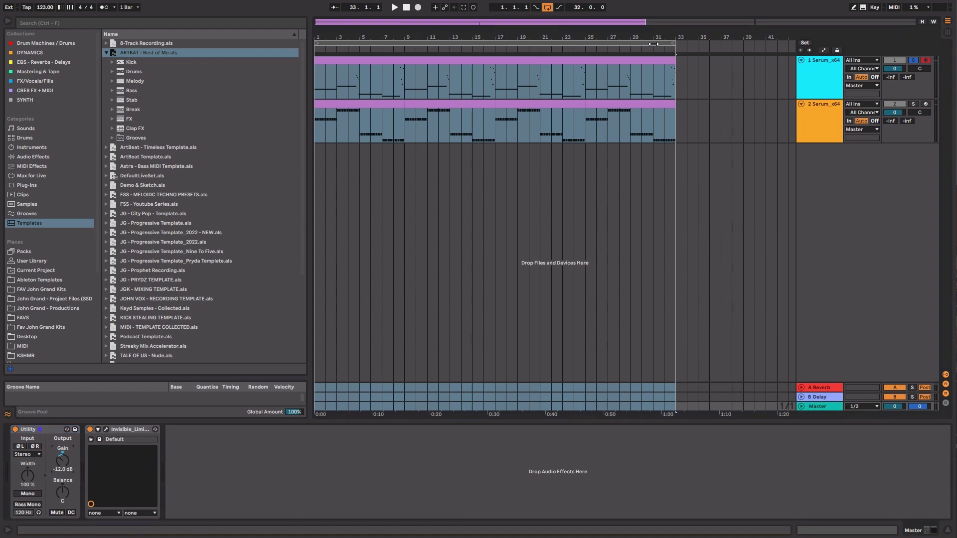
{"action": "key", "text": "space"}
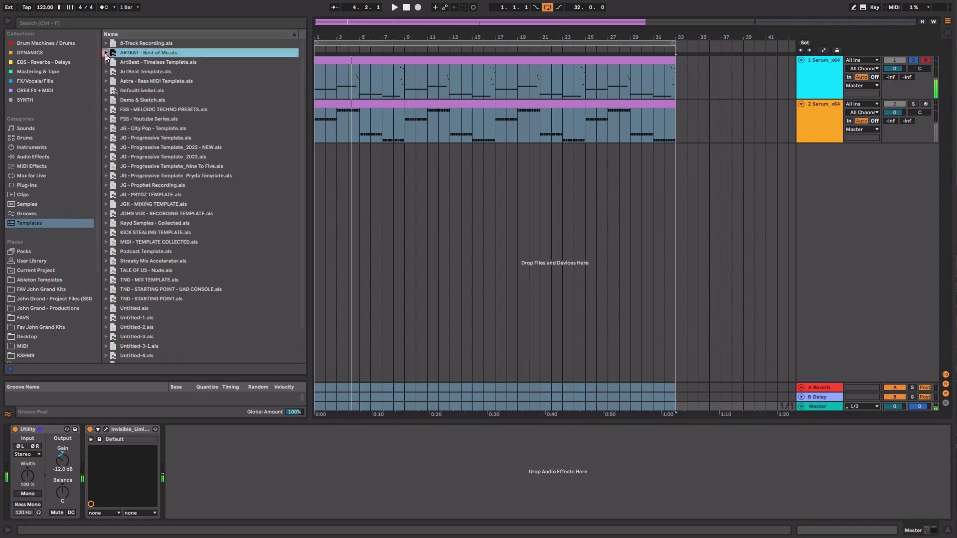
Reopen Serum on the first Serum track and move its window up and left.
{"action": "left_click", "coordinate": [106, 53]}
{"action": "left_click", "coordinate": [548, 80]}
{"action": "left_click", "coordinate": [31, 429]}
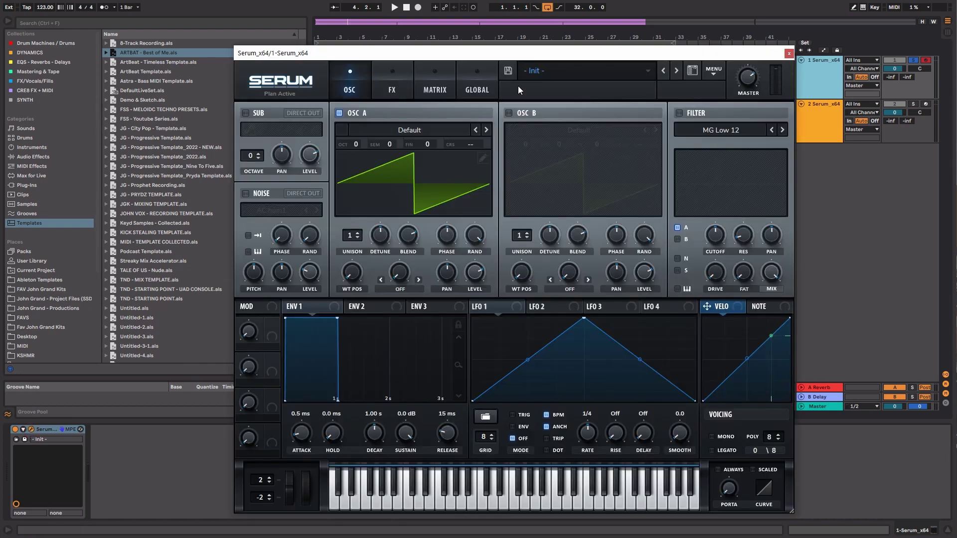
{"action": "left_click_drag", "start_coordinate": [521, 58], "coordinate": [493, 40]}
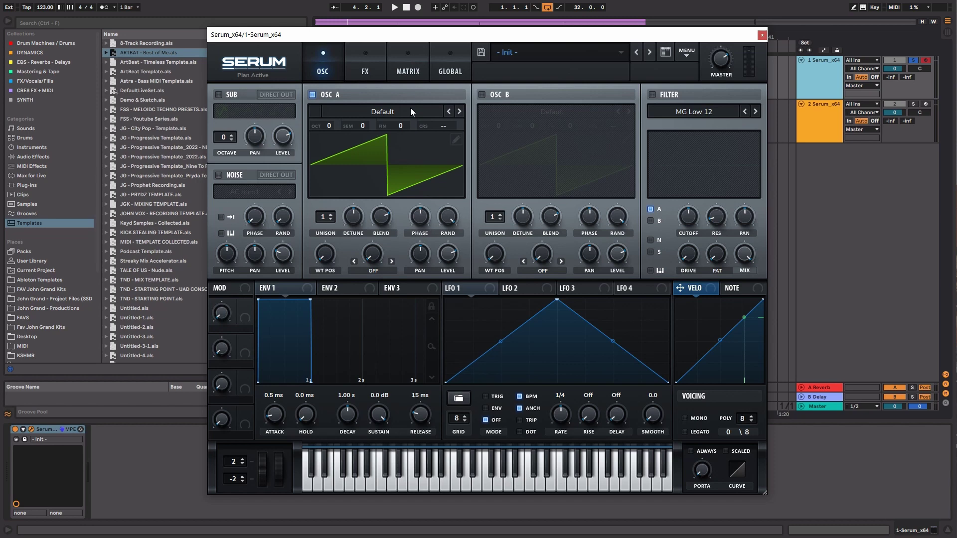
Enable Serum's filter and set its type to MG Low 24.
{"action": "left_click", "coordinate": [664, 97]}
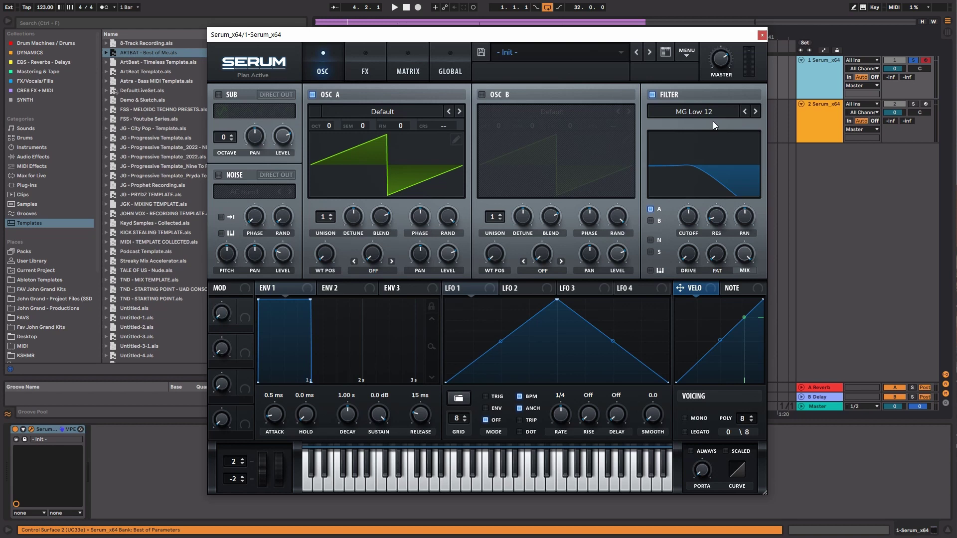
{"action": "left_click", "coordinate": [756, 111]}
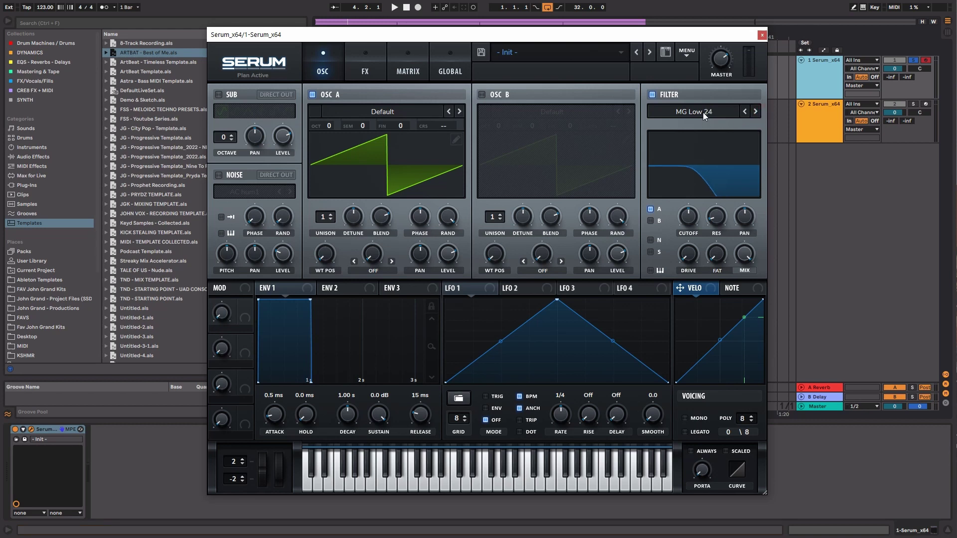
{"action": "left_click", "coordinate": [703, 112]}
{"action": "left_click", "coordinate": [740, 115]}
{"action": "left_click", "coordinate": [744, 112]}
{"action": "left_click", "coordinate": [756, 112]}
{"action": "left_click", "coordinate": [344, 289]}
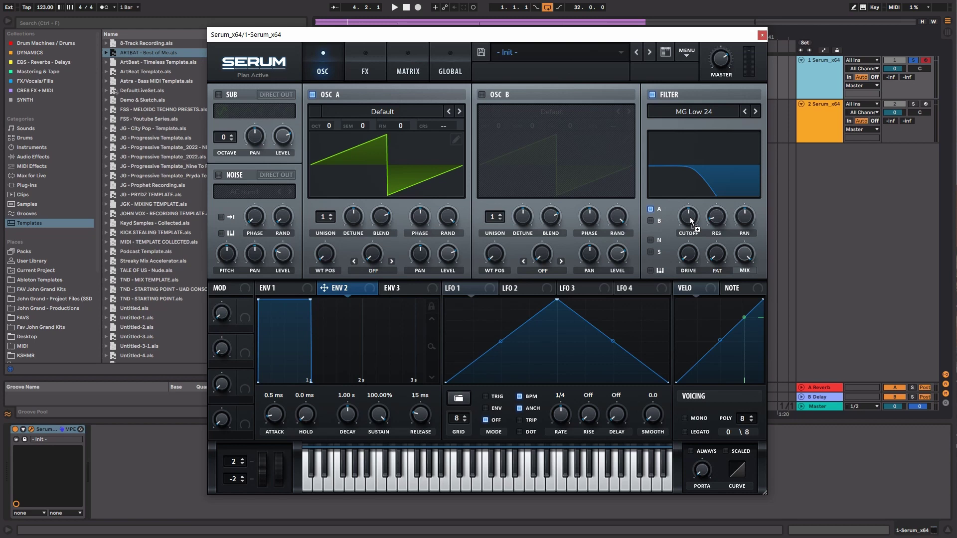
Modulate the filter cutoff with ENV 2 and lengthen its attack to 161 ms.
{"action": "left_click_drag", "start_coordinate": [690, 221], "coordinate": [677, 200]}
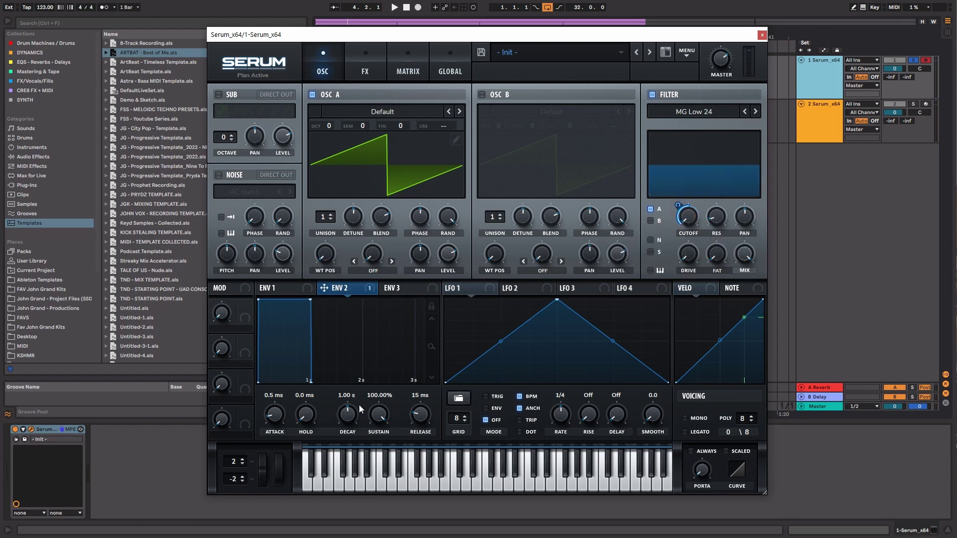
{"action": "left_click_drag", "start_coordinate": [280, 419], "coordinate": [311, 368]}
{"action": "key", "text": "space"}
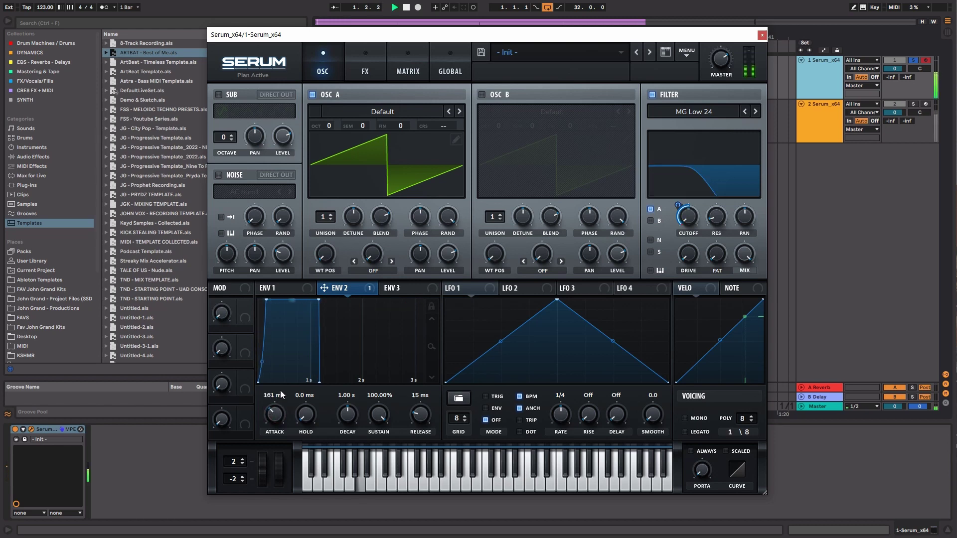
Give OSC A 4 unison voices with 0.13 detune, auditioning the result.
{"action": "left_click", "coordinate": [331, 214]}
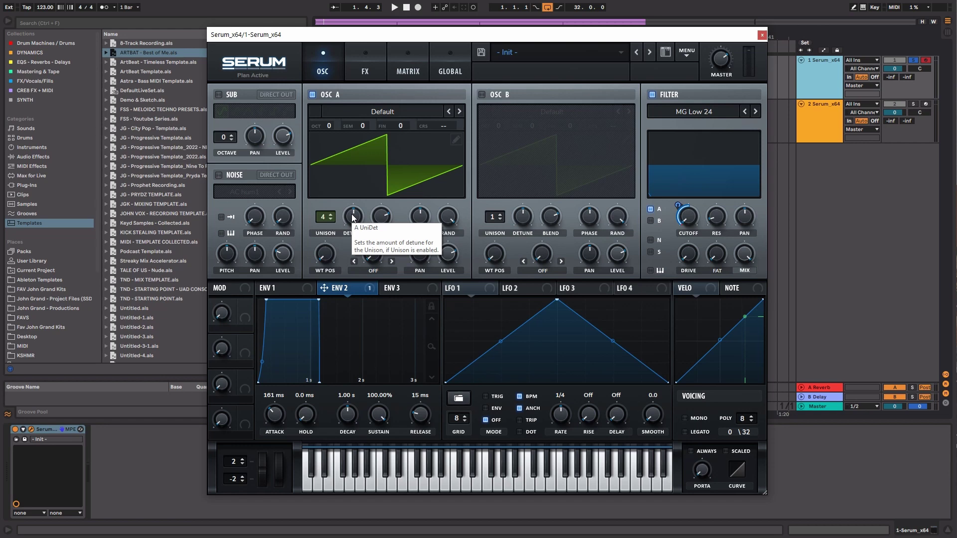
{"action": "key", "text": "space"}
{"action": "left_click_drag", "start_coordinate": [354, 218], "coordinate": [351, 233]}
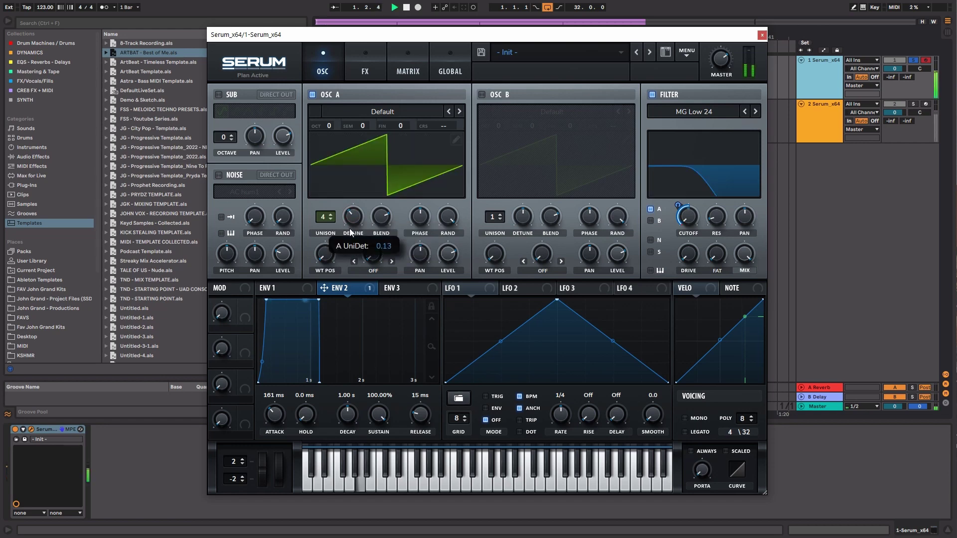
{"action": "key", "text": "space"}
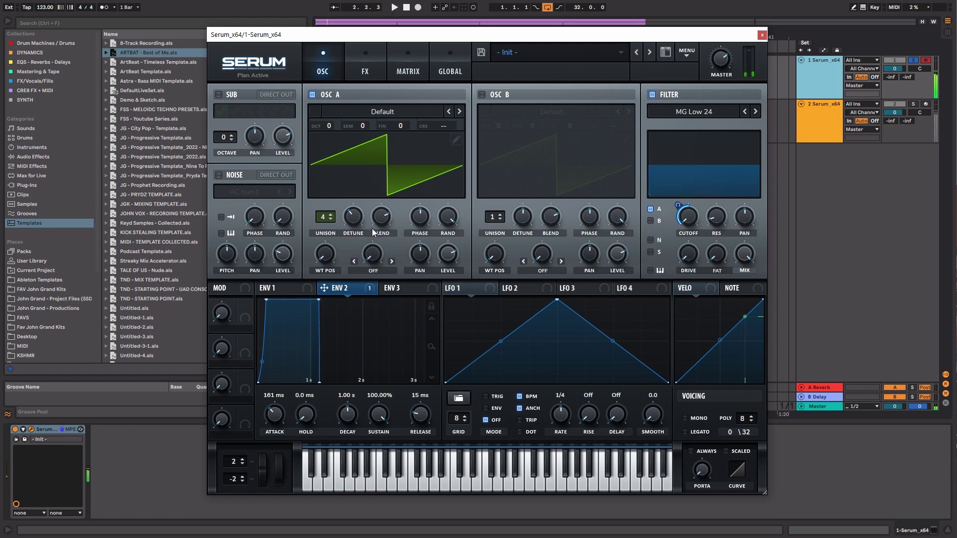
Enable OSC B at -1 octave, route it through the filter, and give it 4 unison voices.
{"action": "left_click", "coordinate": [481, 96]}
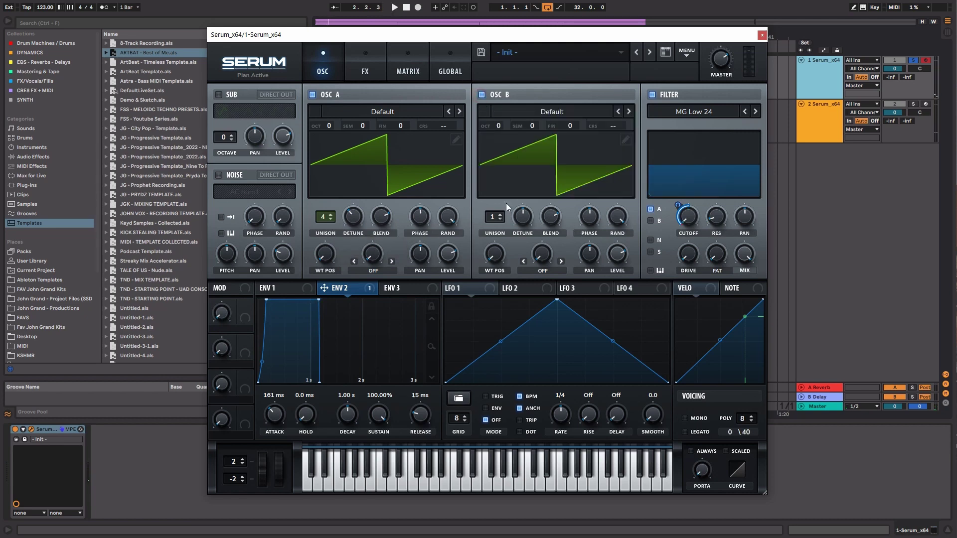
{"action": "left_click_drag", "start_coordinate": [501, 129], "coordinate": [498, 142]}
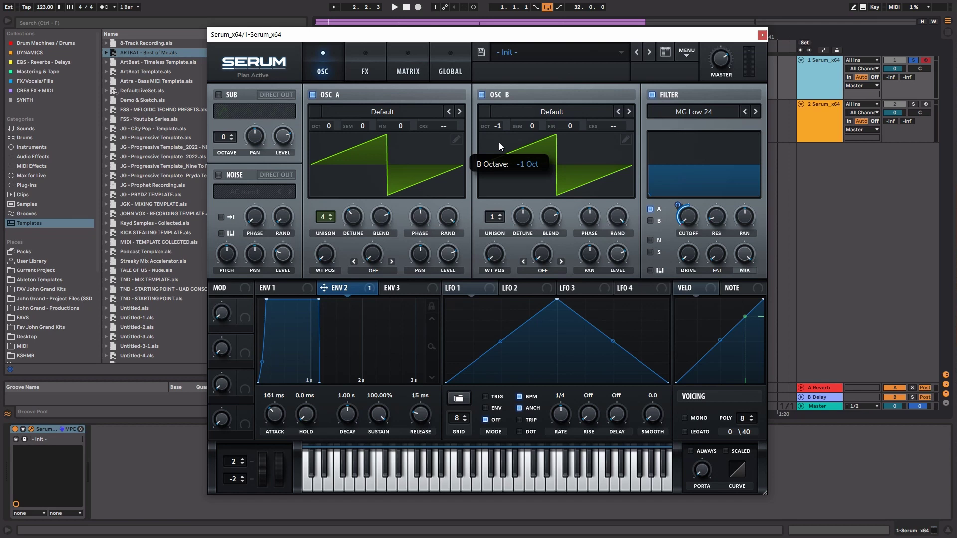
{"action": "key", "text": "space"}
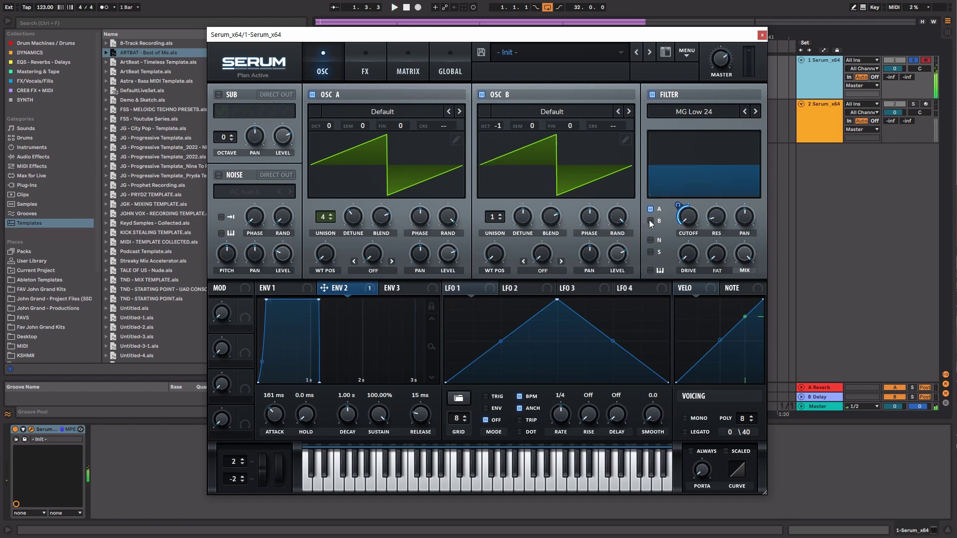
{"action": "left_click", "coordinate": [650, 221]}
{"action": "key", "text": "space"}
{"action": "key", "text": "space"}
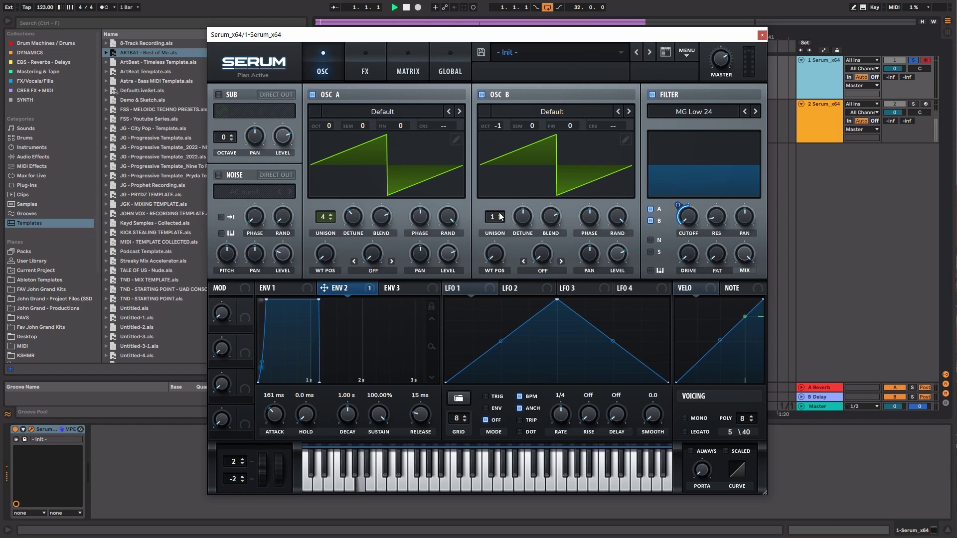
{"action": "left_click_drag", "start_coordinate": [501, 217], "coordinate": [528, 224]}
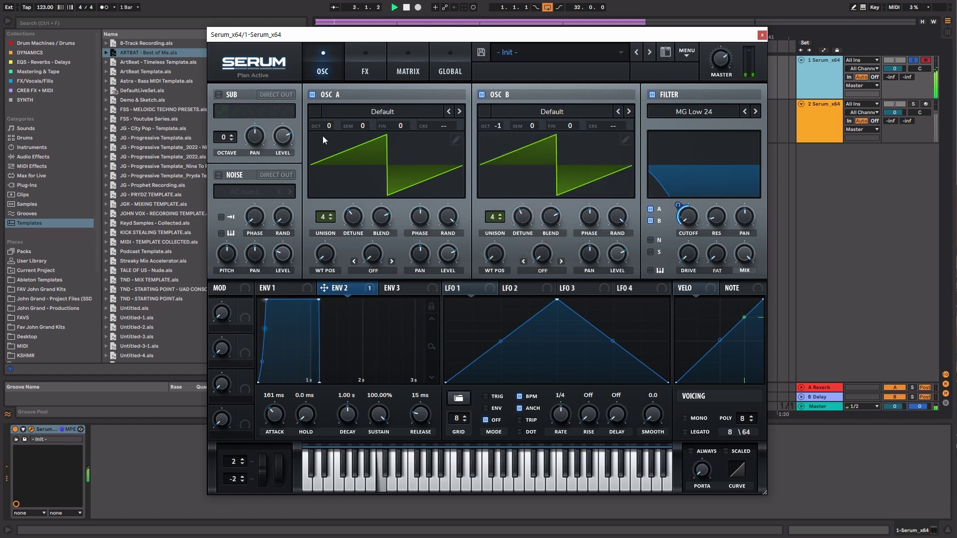
Enable the sub oscillator with the fourth waveform at -2 octave, filter it, and adjust the cutoff.
{"action": "left_click", "coordinate": [226, 96]}
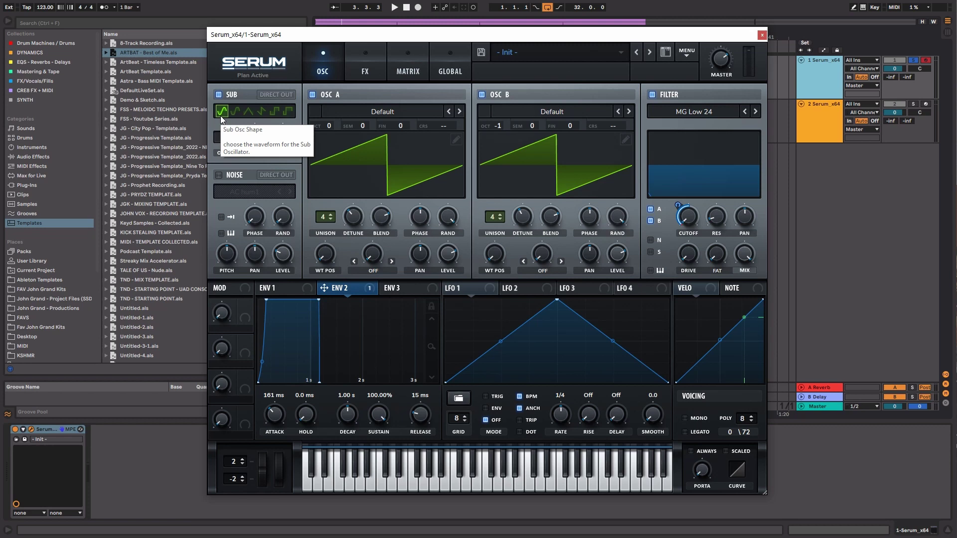
{"action": "left_click", "coordinate": [262, 115]}
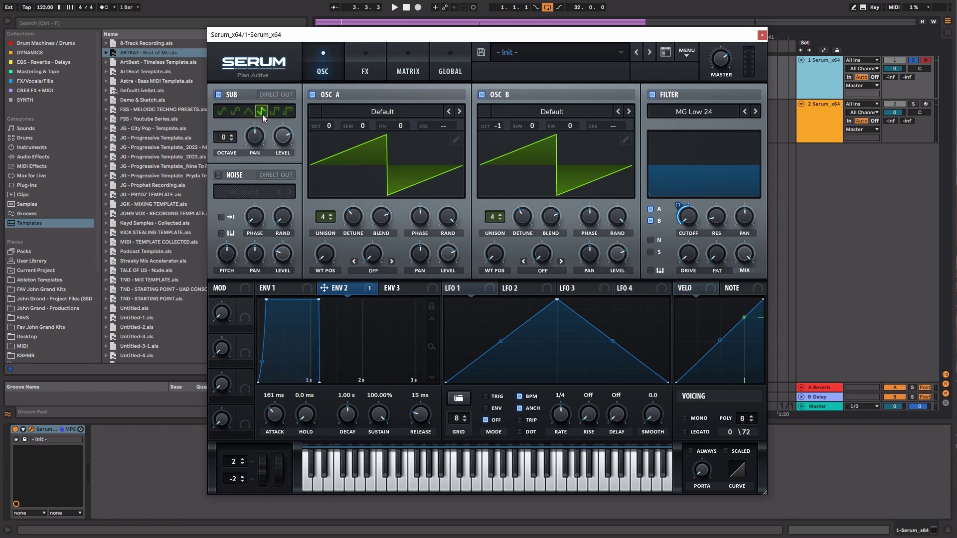
{"action": "left_click", "coordinate": [232, 140]}
{"action": "left_click", "coordinate": [232, 139]}
{"action": "left_click", "coordinate": [232, 140]}
{"action": "left_click", "coordinate": [651, 252]}
{"action": "key", "text": "space"}
{"action": "mouse_move", "coordinate": [690, 215]}
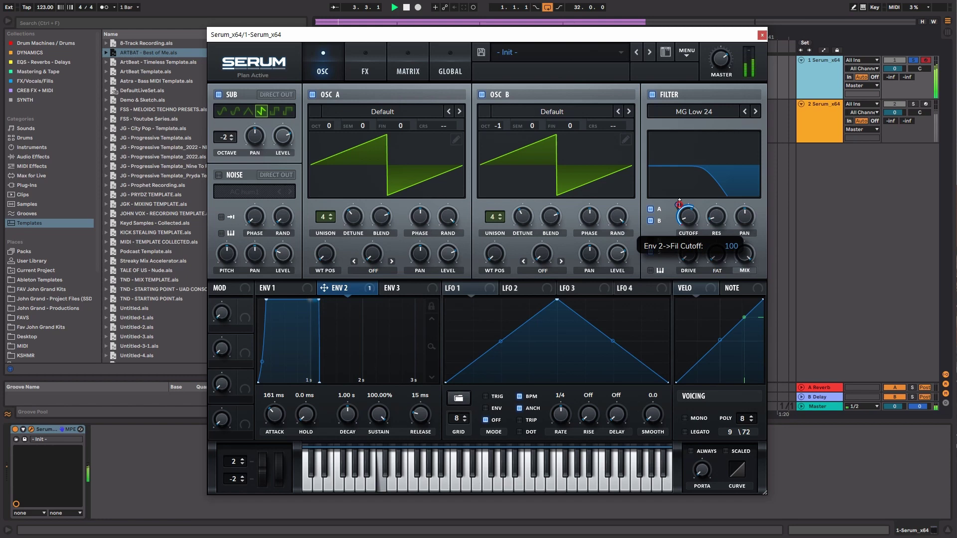
{"action": "left_click_drag", "start_coordinate": [695, 222], "coordinate": [692, 208]}
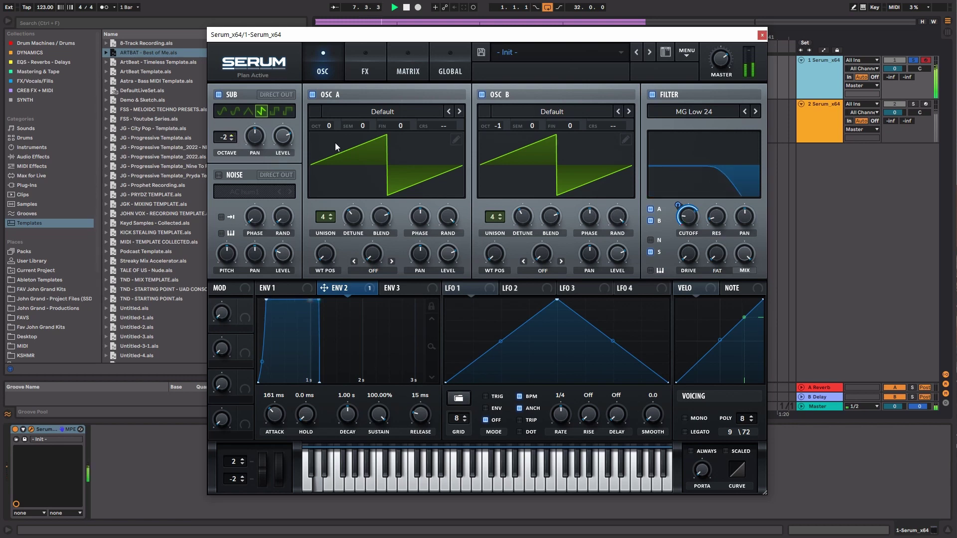
Try the sub at -1, OSC A at +1 and OSC B at octave 0 while auditioning.
{"action": "left_click_drag", "start_coordinate": [238, 140], "coordinate": [238, 134]}
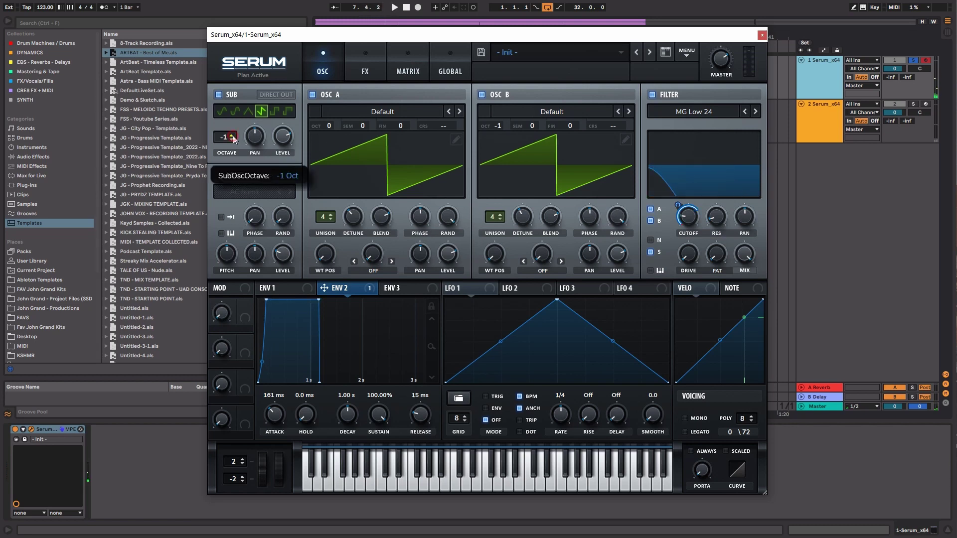
{"action": "left_click_drag", "start_coordinate": [331, 127], "coordinate": [333, 119]}
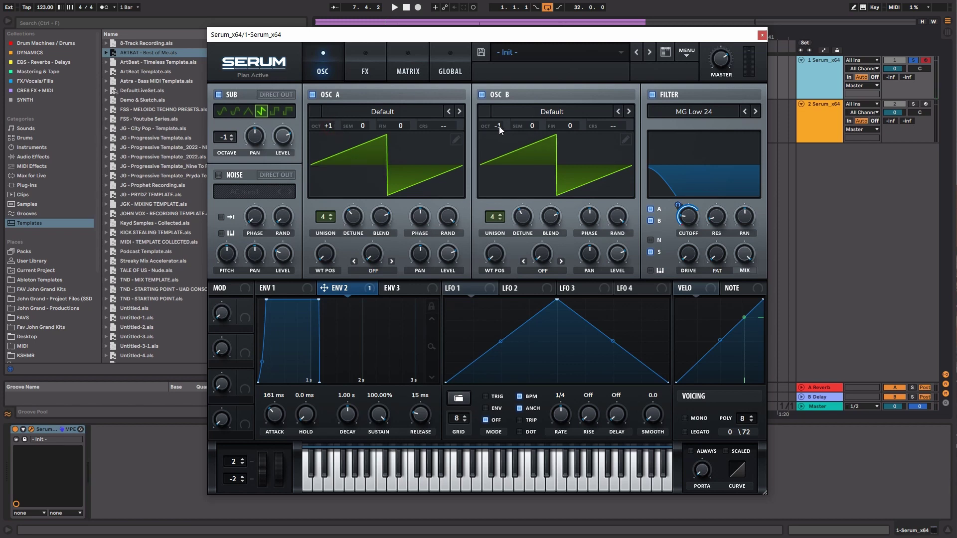
{"action": "left_click_drag", "start_coordinate": [498, 127], "coordinate": [501, 116]}
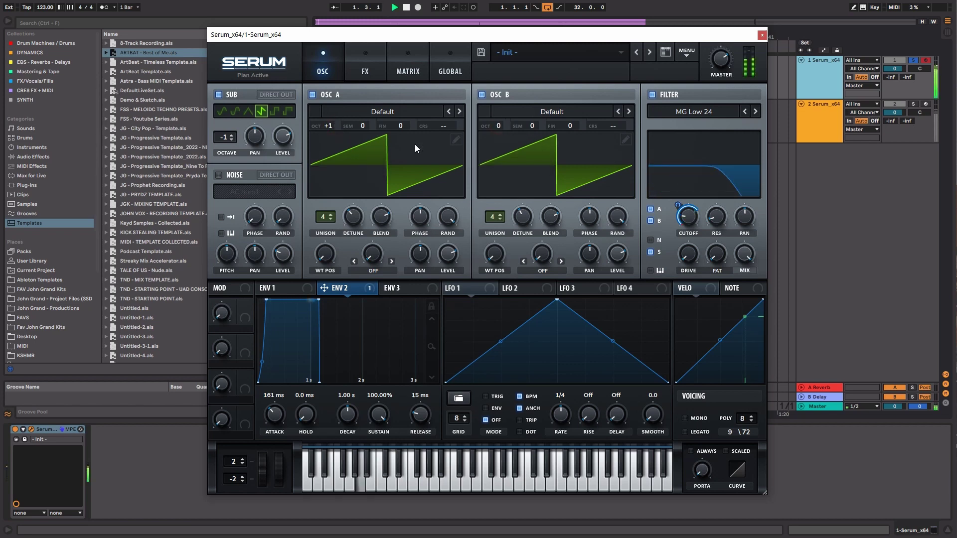
{"action": "key", "text": "space"}
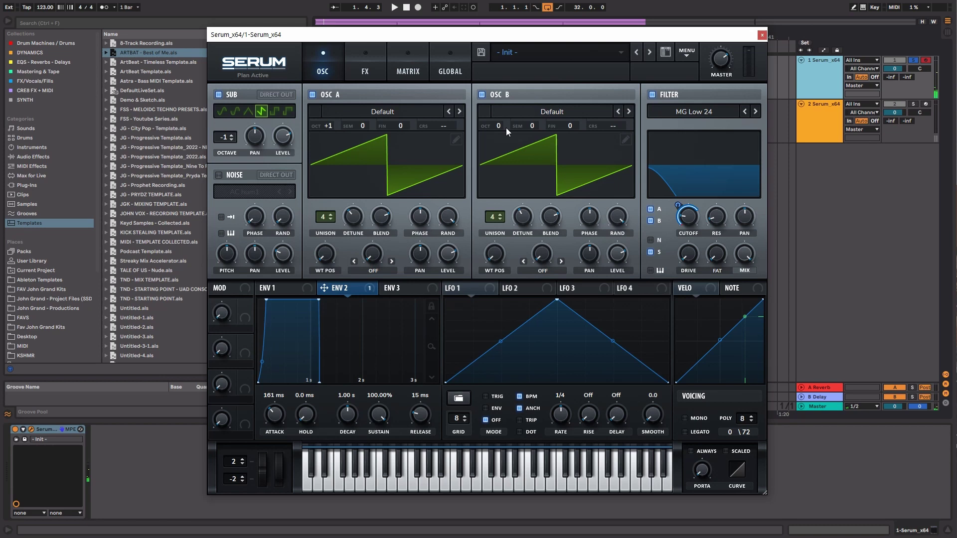
{"action": "mouse_move", "coordinate": [501, 130]}
{"action": "key", "text": "space"}
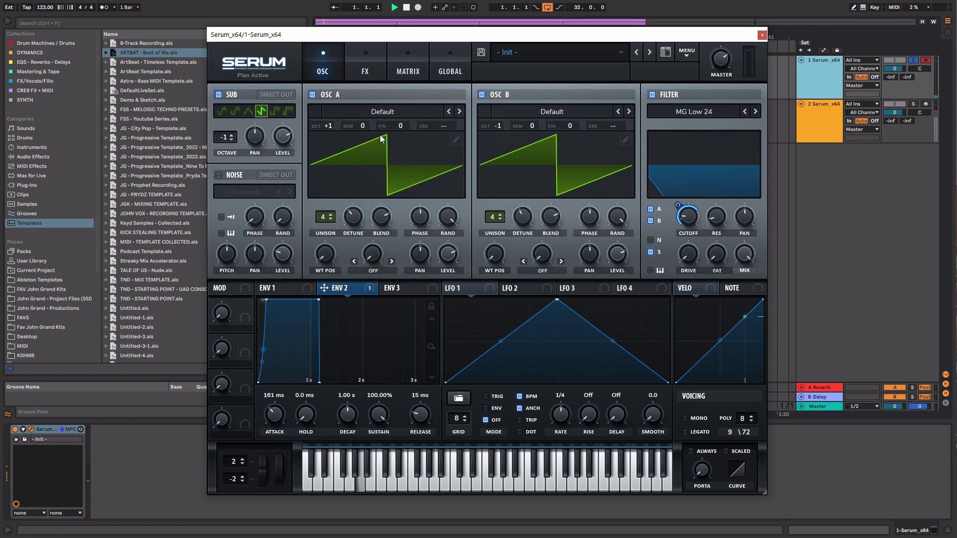
Set the sub to -1, OSC B back to -1 and OSC A back to octave 0.
{"action": "left_click", "coordinate": [232, 136]}
{"action": "key", "text": "space"}
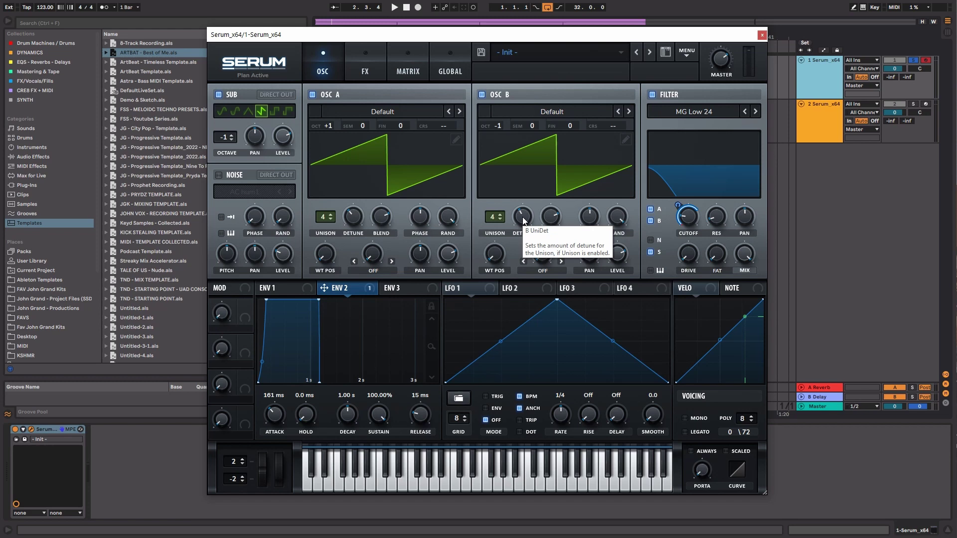
{"action": "key", "text": "space"}
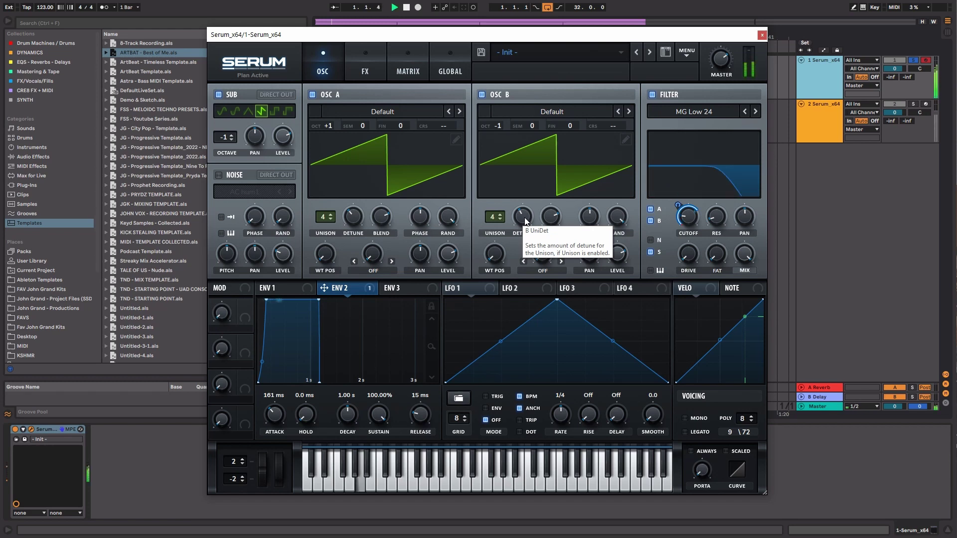
{"action": "left_click_drag", "start_coordinate": [499, 129], "coordinate": [497, 143]}
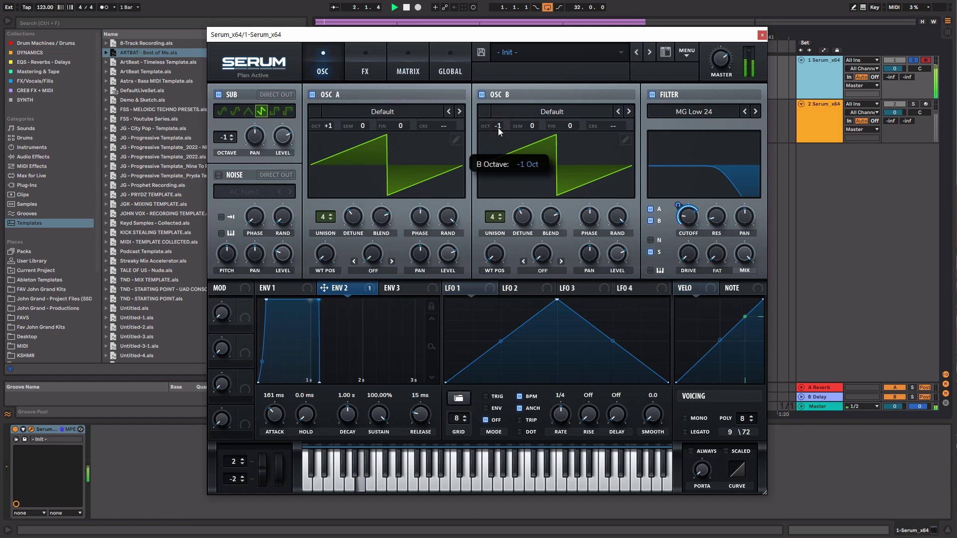
{"action": "left_click_drag", "start_coordinate": [327, 125], "coordinate": [324, 144]}
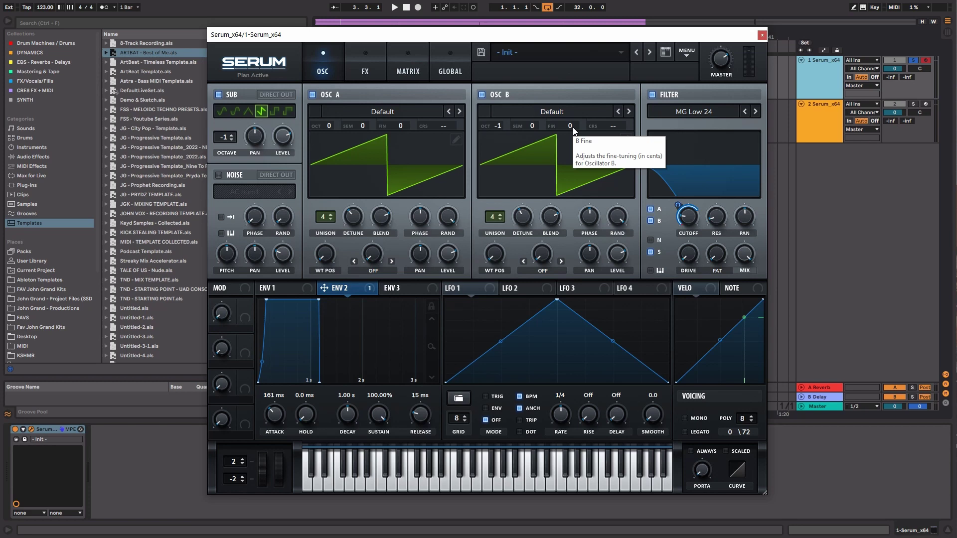
Fine-tune OSC B to +36 cents and set mono voicing with always-on glide near 18 ms.
{"action": "left_click_drag", "start_coordinate": [574, 131], "coordinate": [576, 100]}
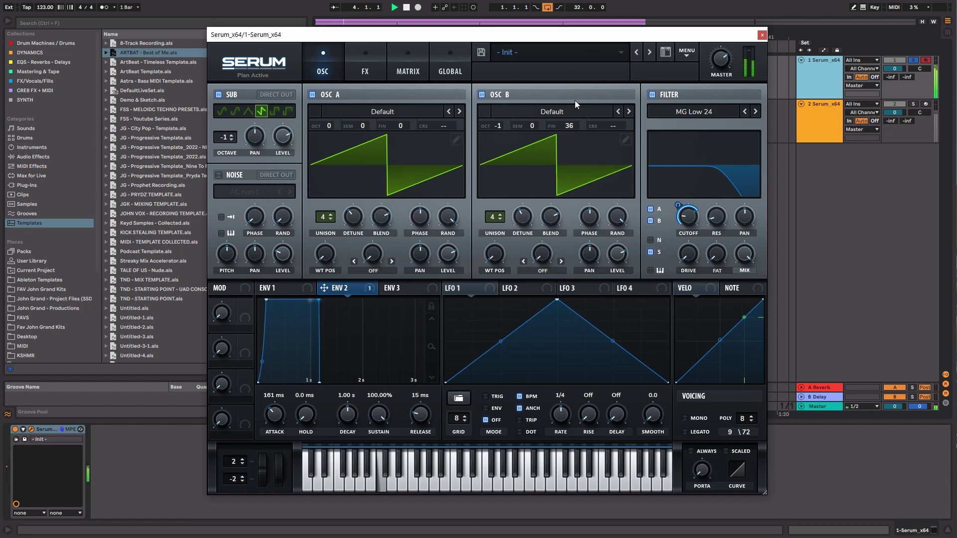
{"action": "left_click", "coordinate": [701, 424]}
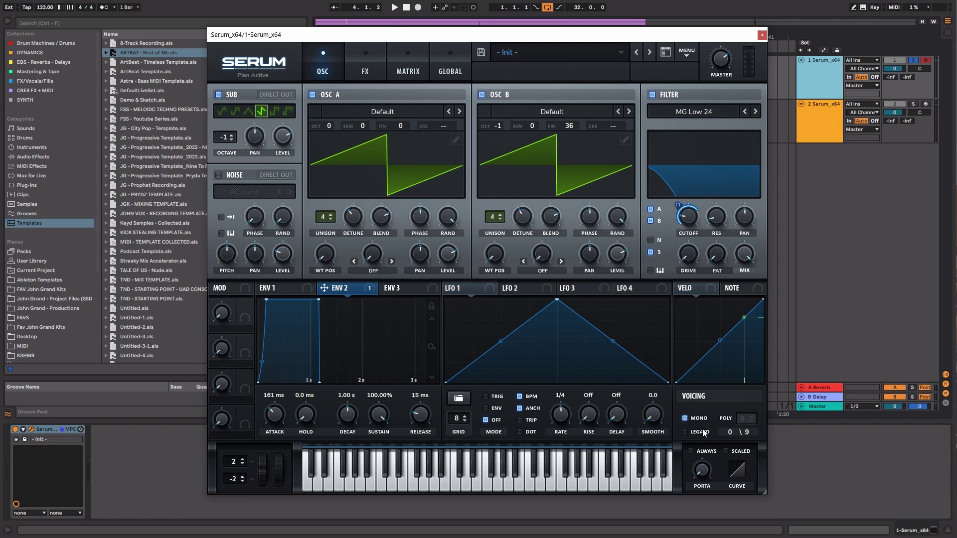
{"action": "left_click", "coordinate": [698, 453]}
{"action": "key", "text": "space"}
{"action": "mouse_move", "coordinate": [700, 466]}
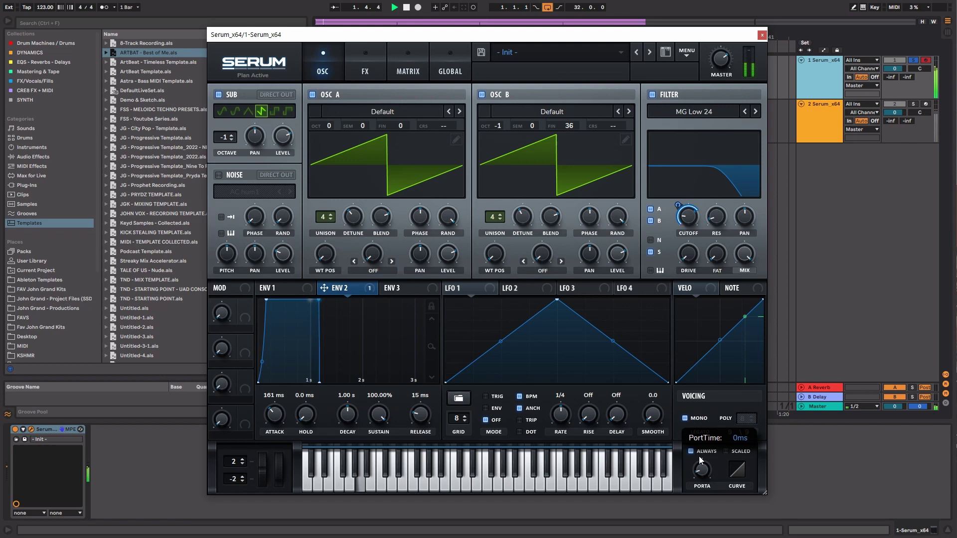
{"action": "left_click_drag", "start_coordinate": [699, 443], "coordinate": [700, 438]}
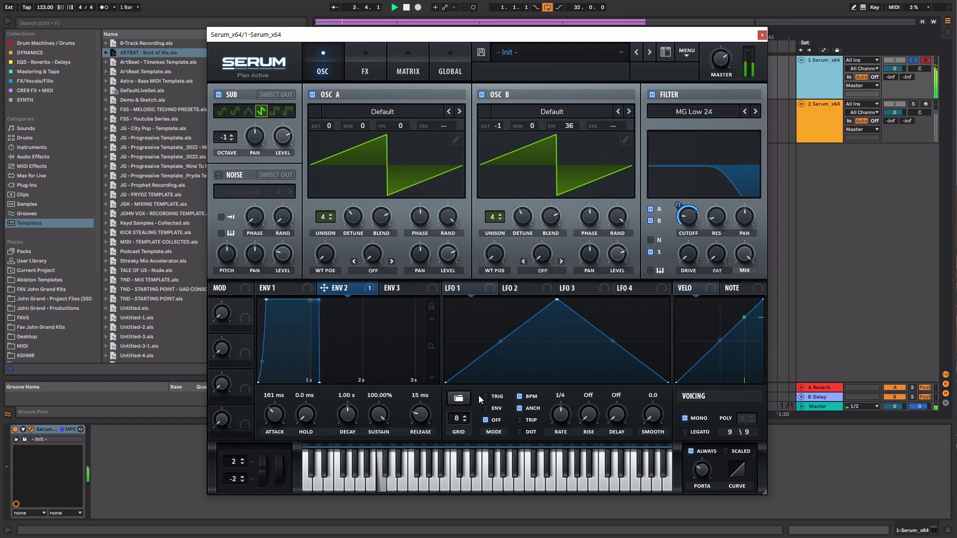
Lengthen the ENV 1 amp envelope release to 540 ms.
{"action": "left_click", "coordinate": [302, 290]}
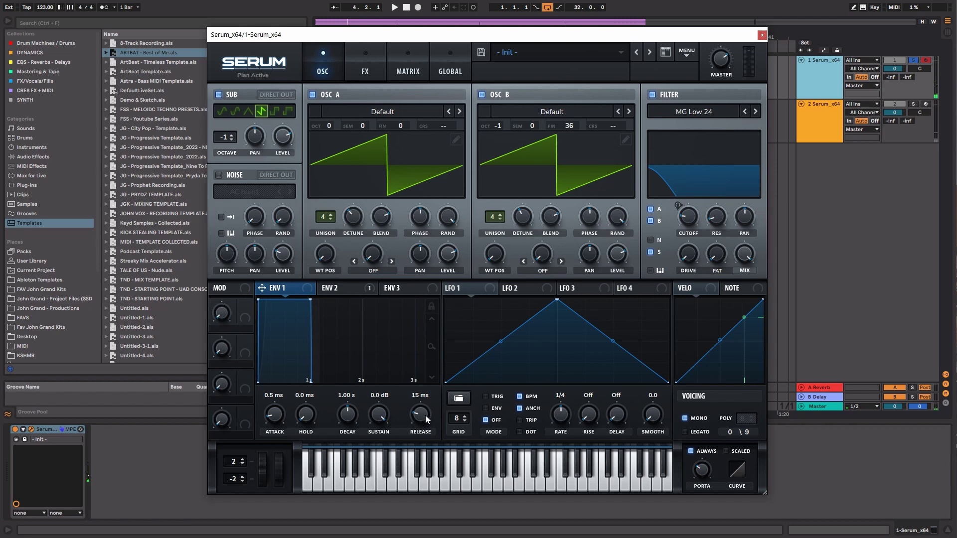
{"action": "left_click_drag", "start_coordinate": [427, 419], "coordinate": [418, 390]}
{"action": "key", "text": "space"}
Give ENV 2 a 217 ms release and a curved 141 ms attack.
{"action": "left_click", "coordinate": [339, 289]}
{"action": "left_click", "coordinate": [273, 288]}
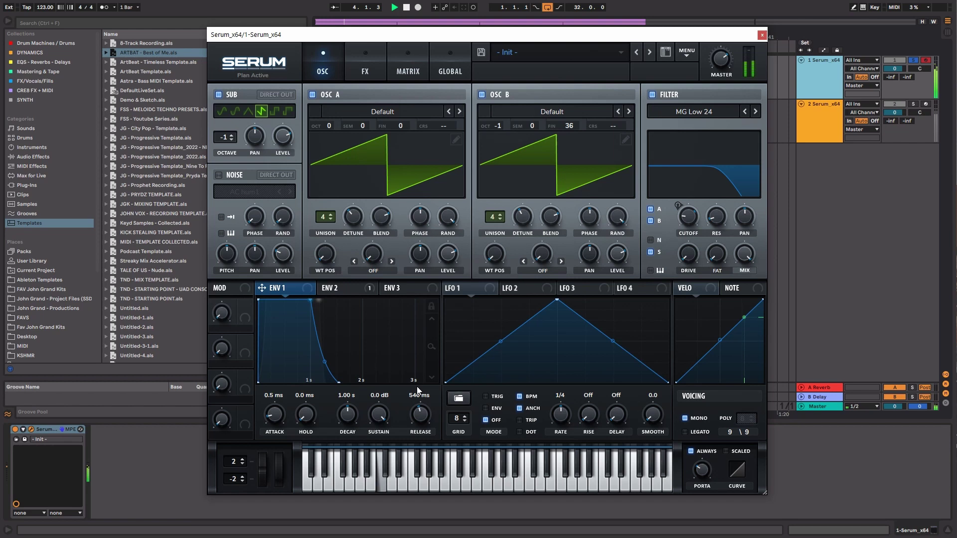
{"action": "left_click", "coordinate": [345, 288]}
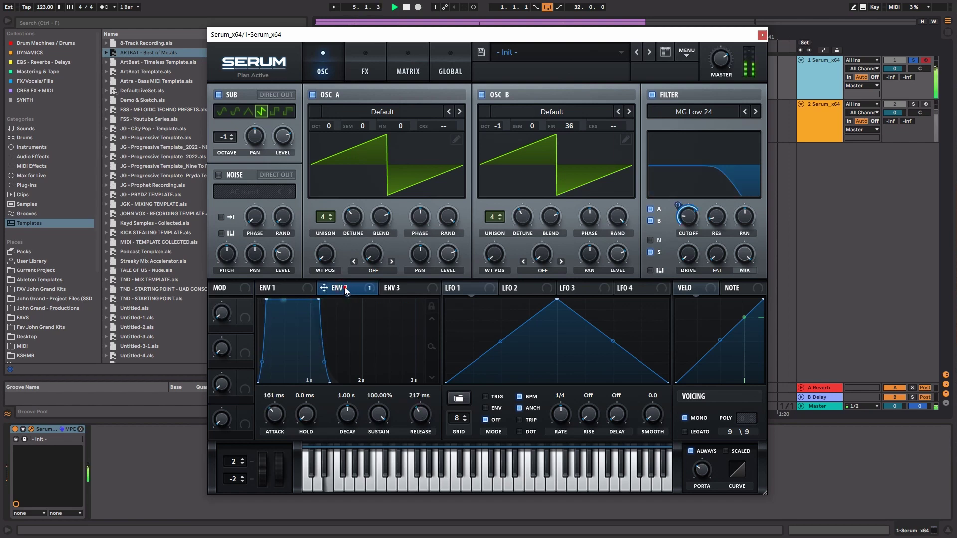
{"action": "left_click_drag", "start_coordinate": [432, 348], "coordinate": [477, 422]}
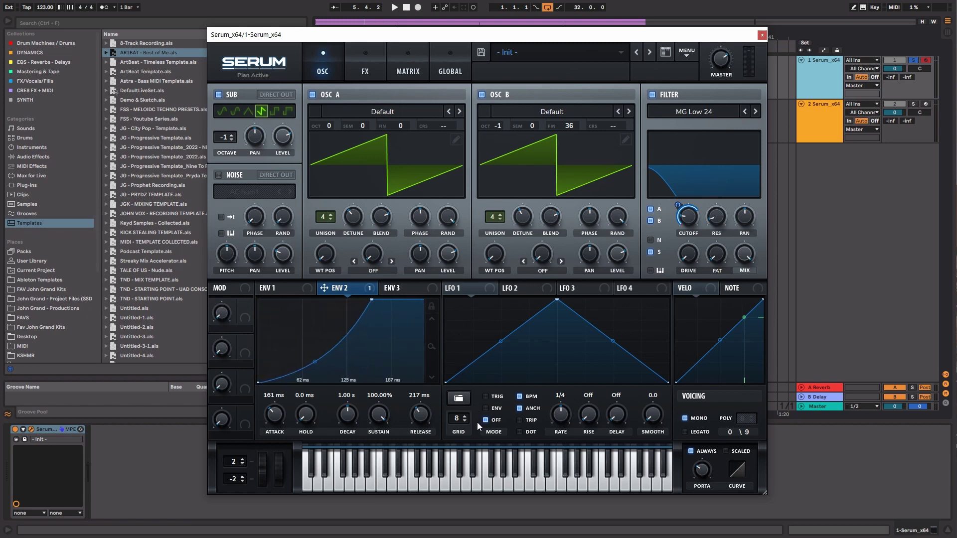
{"action": "left_click_drag", "start_coordinate": [315, 363], "coordinate": [316, 347]}
{"action": "key", "text": "space"}
{"action": "left_click_drag", "start_coordinate": [375, 306], "coordinate": [362, 305]}
{"action": "left_click_drag", "start_coordinate": [307, 322], "coordinate": [315, 380]}
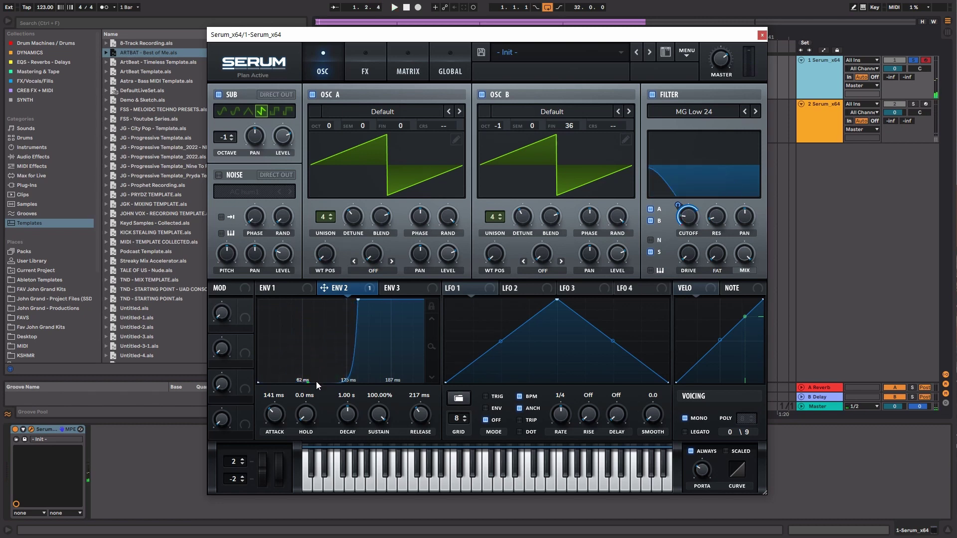
{"action": "left_click_drag", "start_coordinate": [316, 381], "coordinate": [315, 321]}
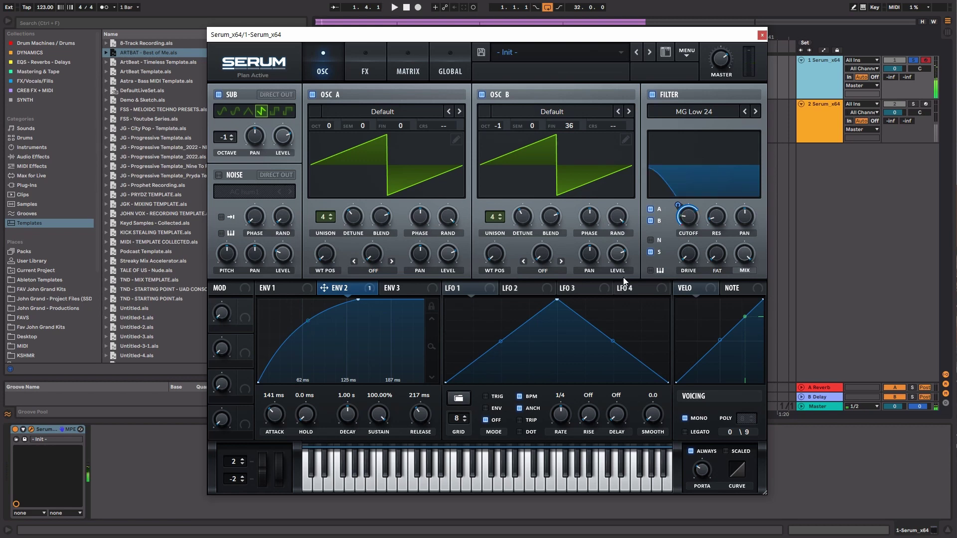
Raise the filter resonance to roughly 29%, fine-tuning it during playback.
{"action": "left_click_drag", "start_coordinate": [722, 221], "coordinate": [726, 200]}
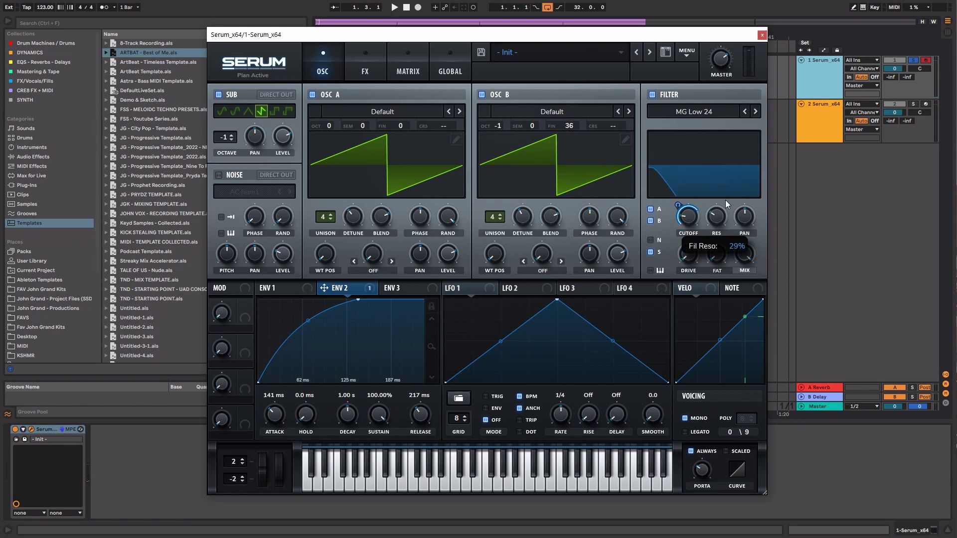
{"action": "key", "text": "space"}
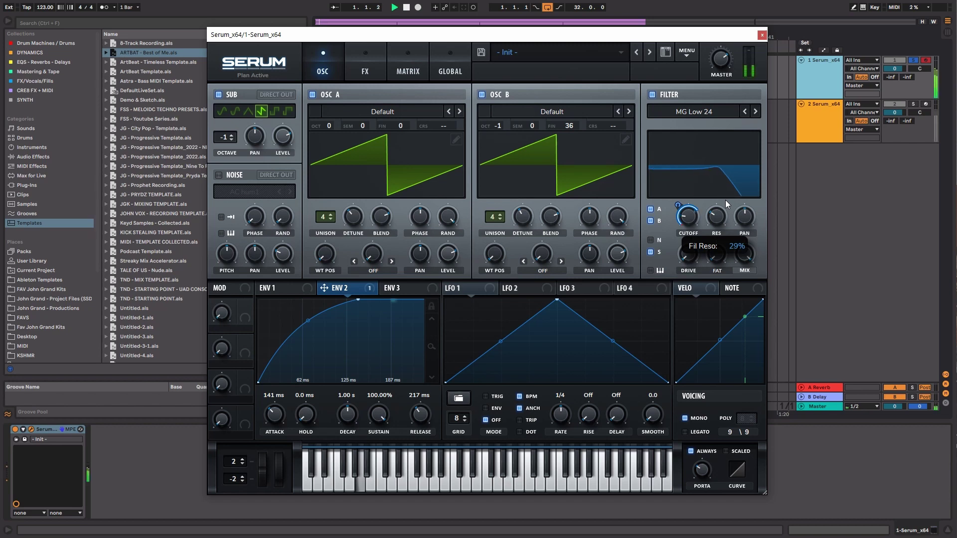
{"action": "mouse_move", "coordinate": [726, 199]}
{"action": "left_mouse_down"}
{"action": "mouse_move", "coordinate": [725, 177]}
{"action": "mouse_move", "coordinate": [727, 216]}
{"action": "left_mouse_up"}
{"action": "key", "text": "space"}
{"action": "key", "text": "space"}
{"action": "key", "text": "space"}
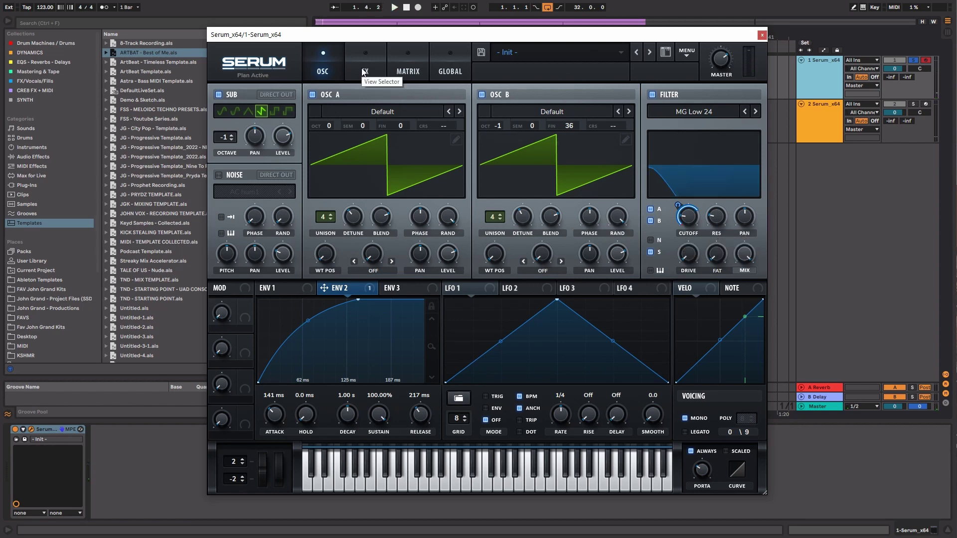
Enable Serum's chorus and bring its mix down to about 27% while auditioning.
{"action": "left_click", "coordinate": [362, 69]}
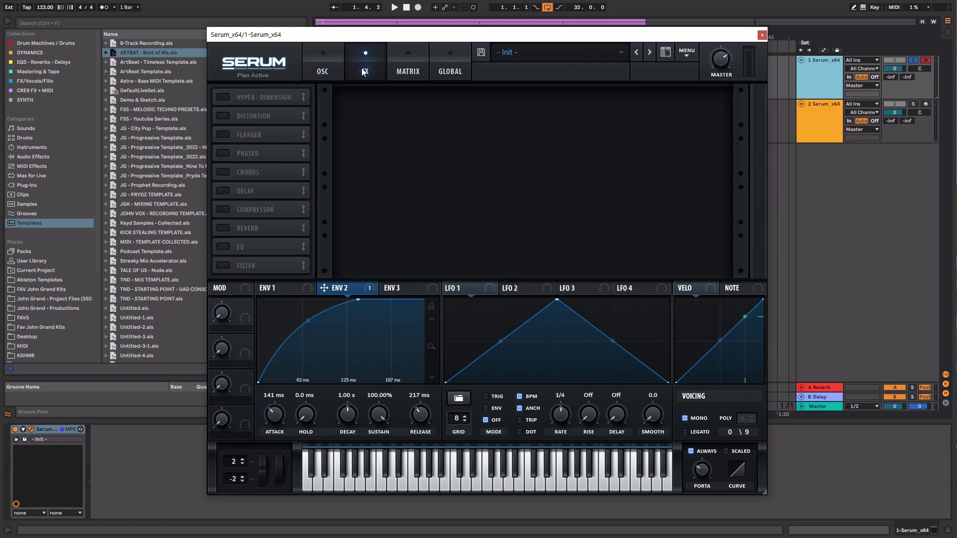
{"action": "left_click", "coordinate": [225, 171]}
{"action": "mouse_move", "coordinate": [695, 113]}
{"action": "left_mouse_down"}
{"action": "mouse_move", "coordinate": [702, 164]}
{"action": "mouse_move", "coordinate": [697, 120]}
{"action": "left_mouse_up"}
{"action": "key", "text": "space"}
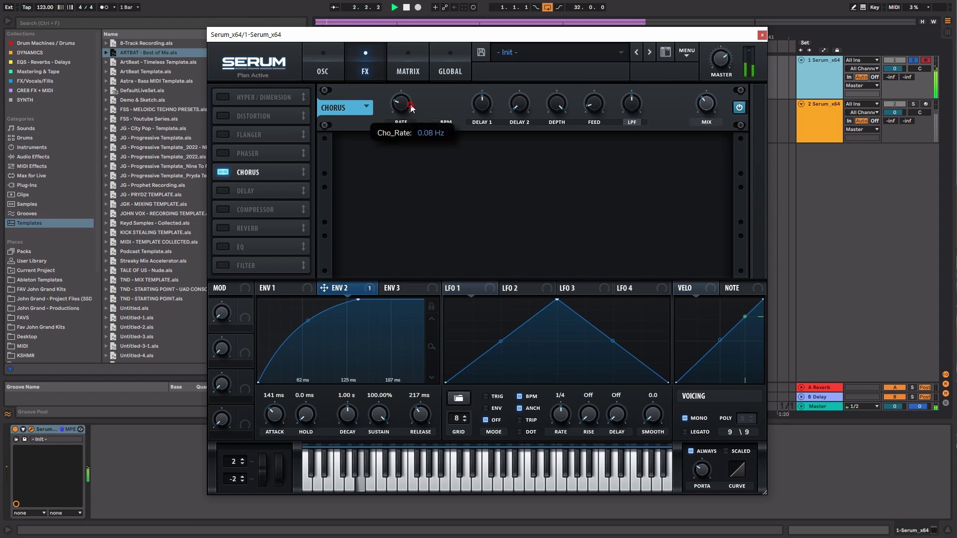
{"action": "mouse_move", "coordinate": [697, 98]}
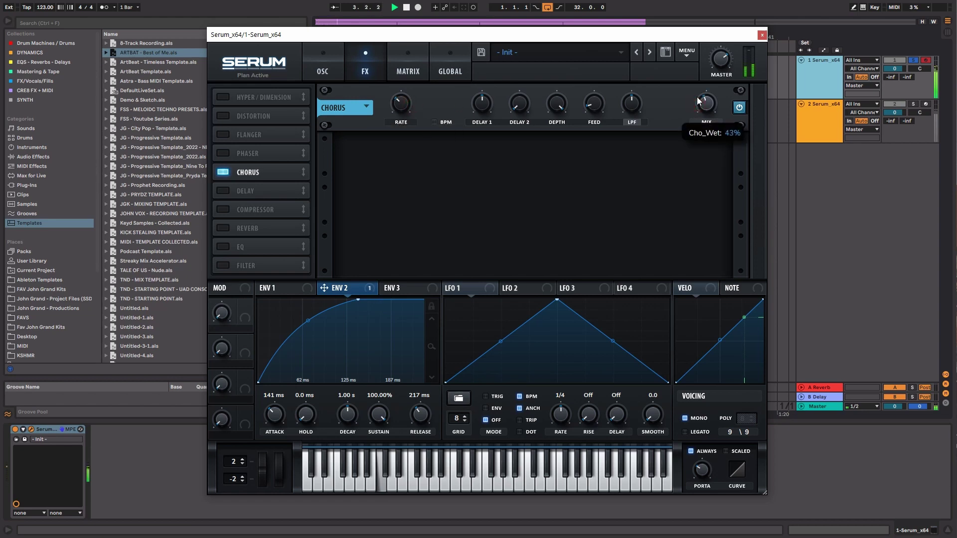
{"action": "left_click_drag", "start_coordinate": [696, 96], "coordinate": [694, 121]}
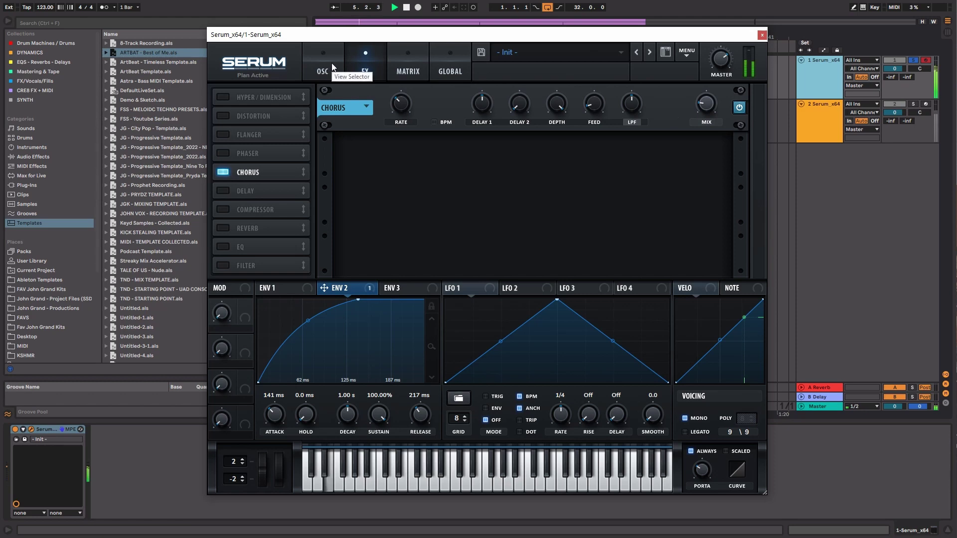
{"action": "left_click_drag", "start_coordinate": [493, 38], "coordinate": [494, 130]}
Set the playback start to bar 4.1.1, play the bass, and move Serum's window back up.
{"action": "scroll", "coordinate": [352, 70], "scroll_direction": "up", "scroll_amount": 5}
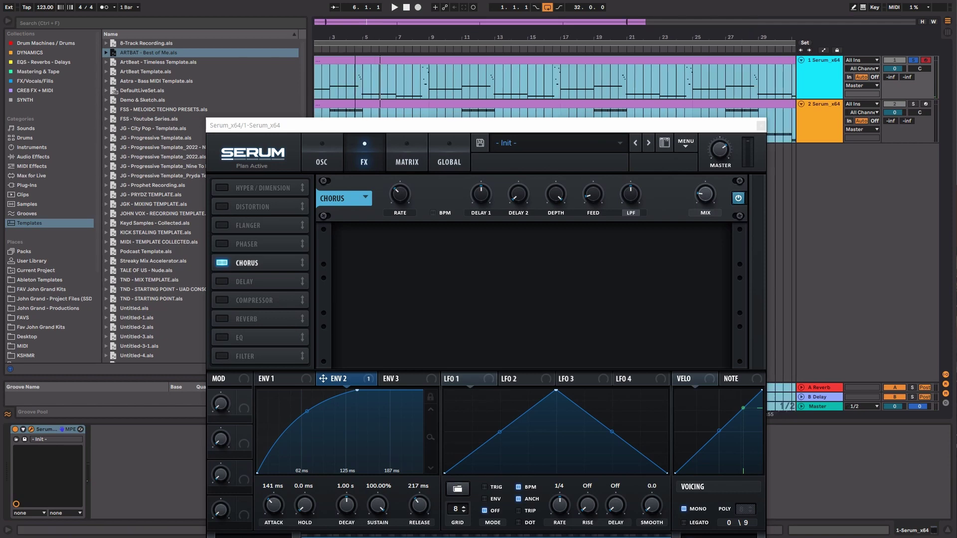
{"action": "right_click", "coordinate": [376, 78]}
{"action": "left_click", "coordinate": [435, 248]}
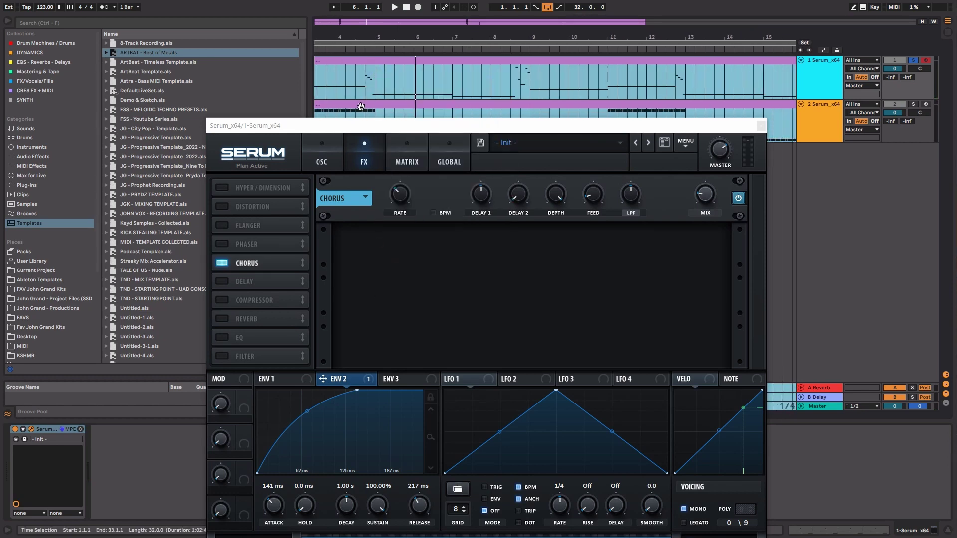
{"action": "left_click", "coordinate": [365, 82]}
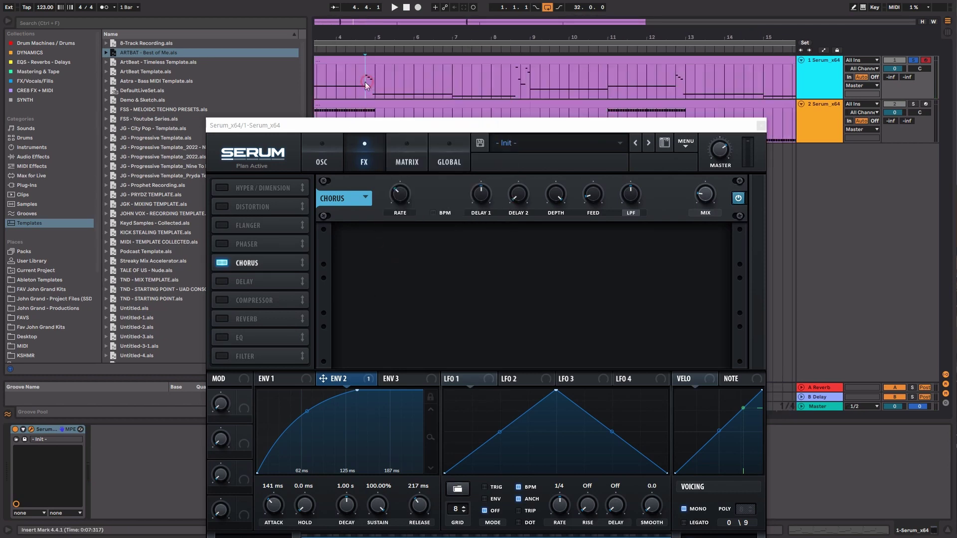
{"action": "left_click", "coordinate": [339, 74]}
{"action": "key", "text": "space"}
{"action": "left_click_drag", "start_coordinate": [434, 129], "coordinate": [441, 47]}
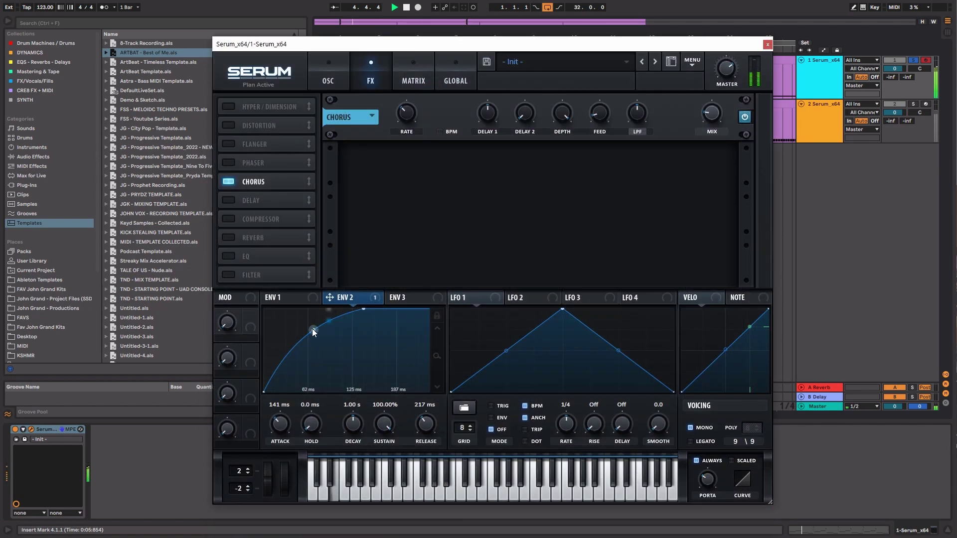
{"action": "left_click_drag", "start_coordinate": [364, 309], "coordinate": [209, 307]}
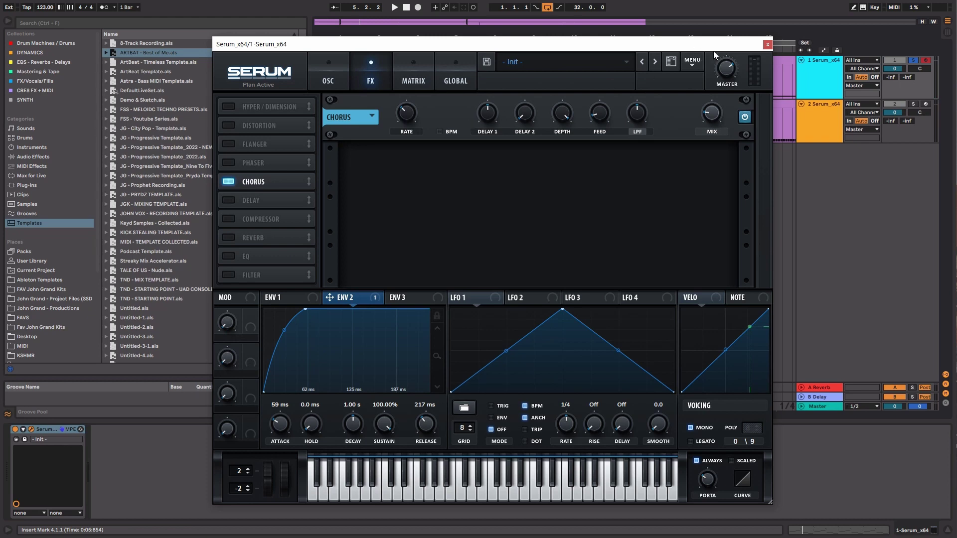
Play the bass from bar 8.3.1, then reopen Serum's window with playback stopped.
{"action": "left_click", "coordinate": [767, 44]}
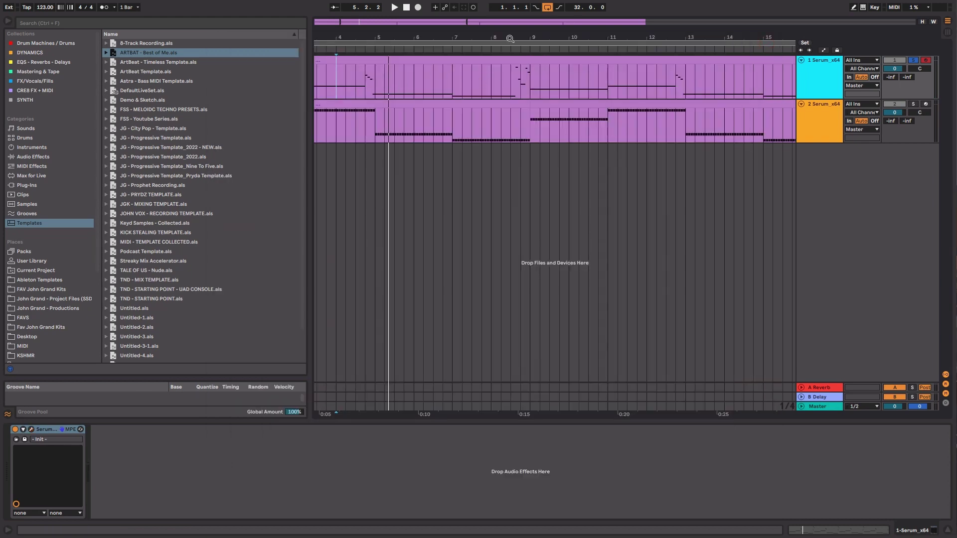
{"action": "left_click", "coordinate": [507, 78]}
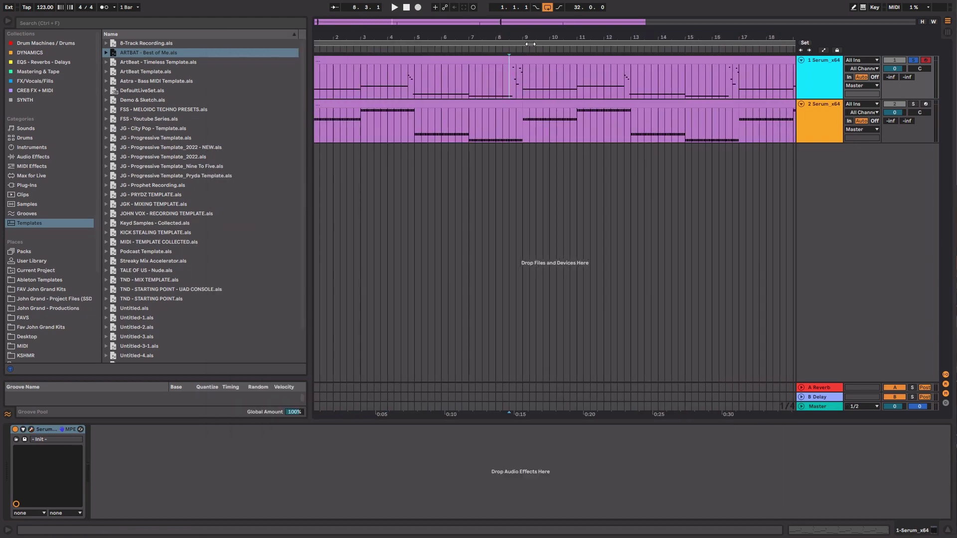
{"action": "scroll", "coordinate": [522, 83], "scroll_direction": "right", "scroll_amount": 3}
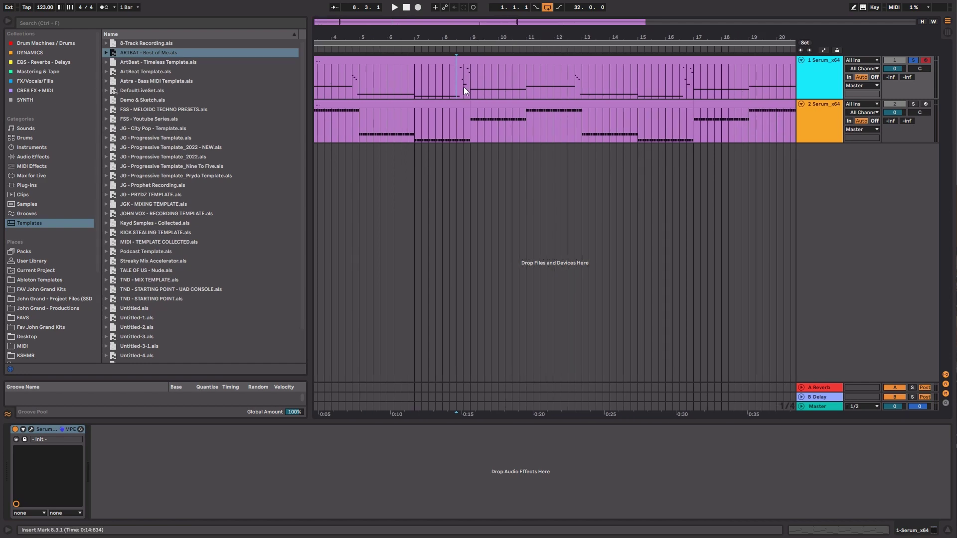
{"action": "key", "text": "space"}
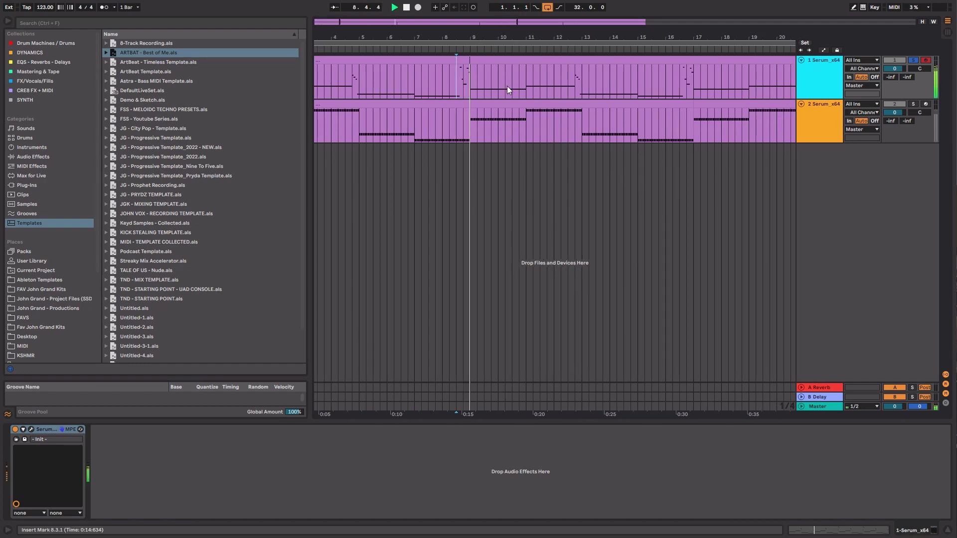
{"action": "key", "text": "space"}
{"action": "key", "text": "ctrl+alt+p"}
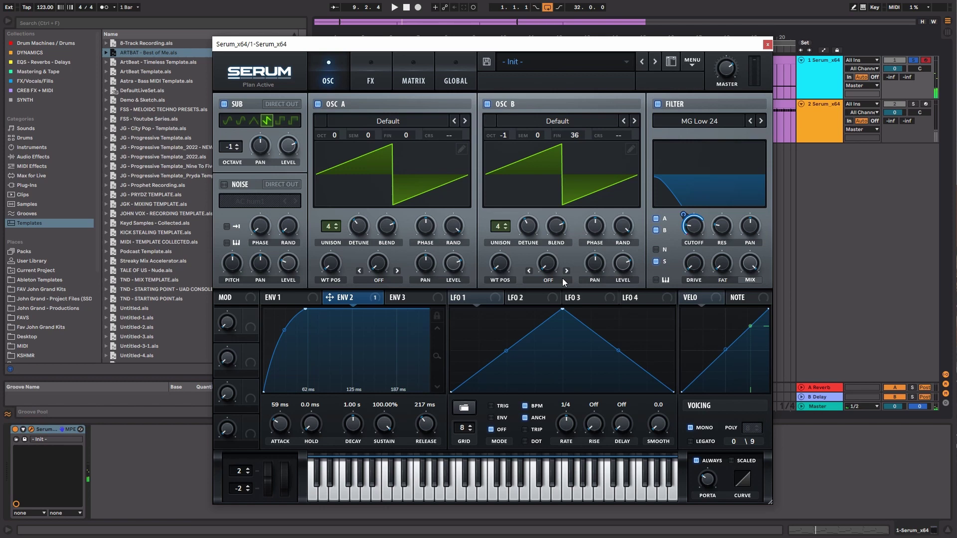
Turn on Serum's delay in Ping-Pong mode.
{"action": "left_click", "coordinate": [373, 75]}
{"action": "left_click", "coordinate": [229, 200]}
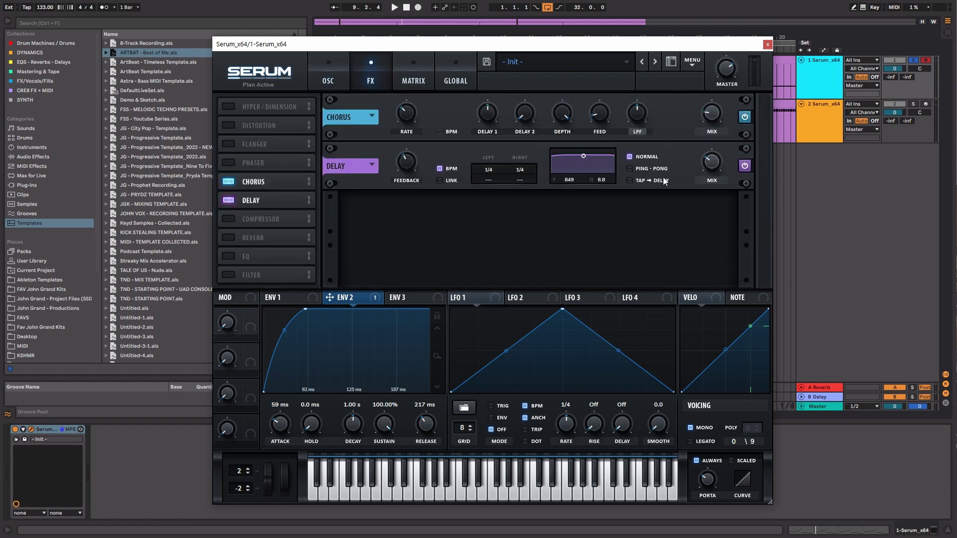
{"action": "left_click", "coordinate": [646, 170]}
{"action": "key", "text": "space"}
Move the delay filter band to about 4598 Hz and set the left time to dotted 1/8.
{"action": "mouse_move", "coordinate": [709, 158]}
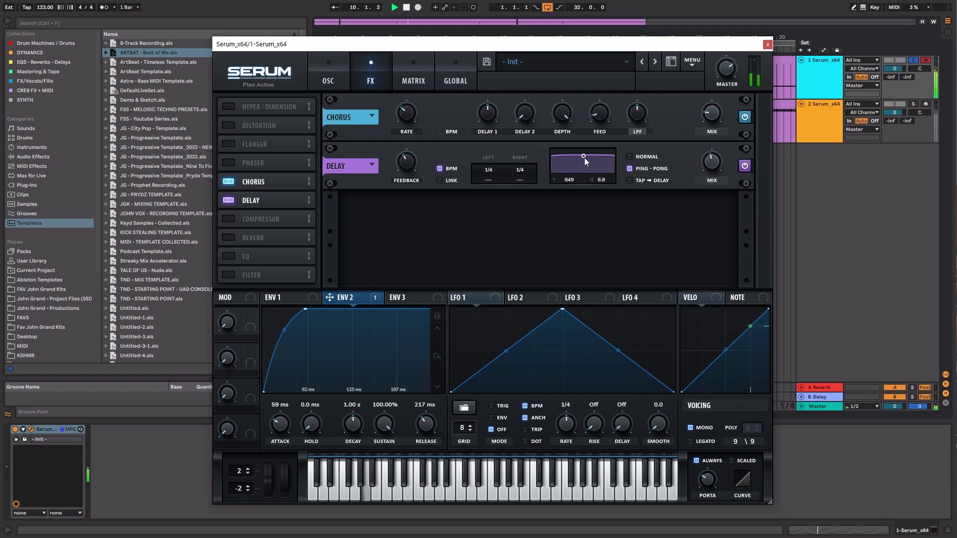
{"action": "left_click_drag", "start_coordinate": [584, 158], "coordinate": [606, 165]}
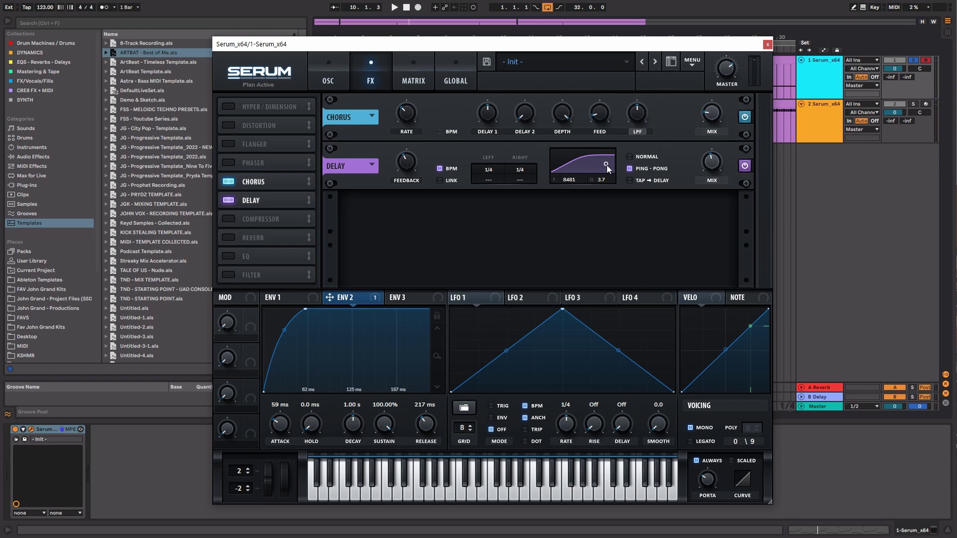
{"action": "key", "text": "space"}
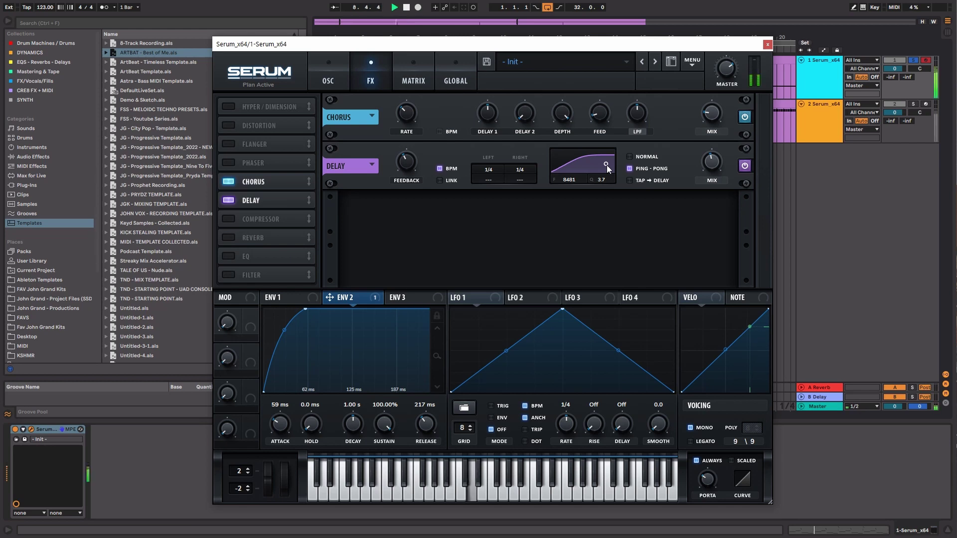
{"action": "left_click_drag", "start_coordinate": [606, 165], "coordinate": [609, 163]}
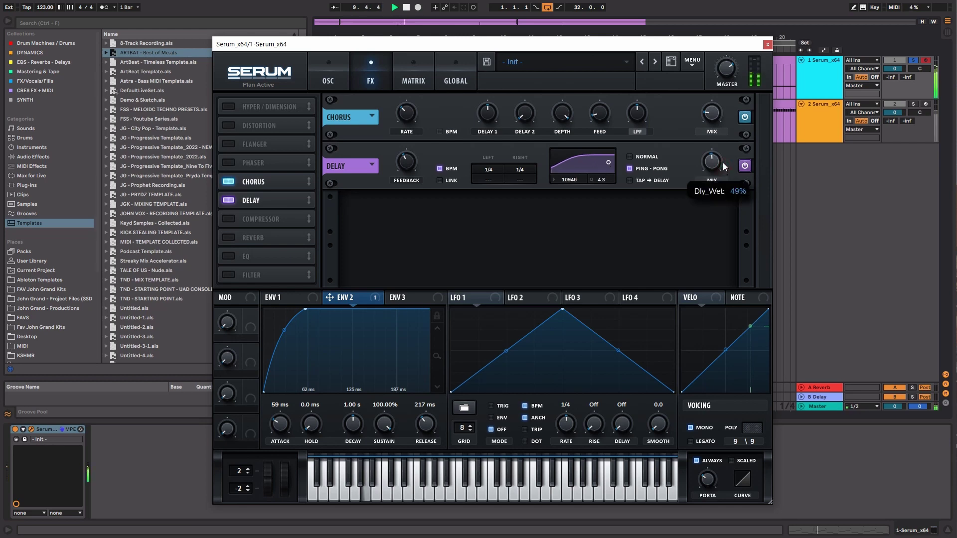
{"action": "mouse_move", "coordinate": [498, 178]}
{"action": "left_mouse_down"}
{"action": "mouse_move", "coordinate": [501, 61]}
{"action": "mouse_move", "coordinate": [497, 188]}
{"action": "left_mouse_up"}
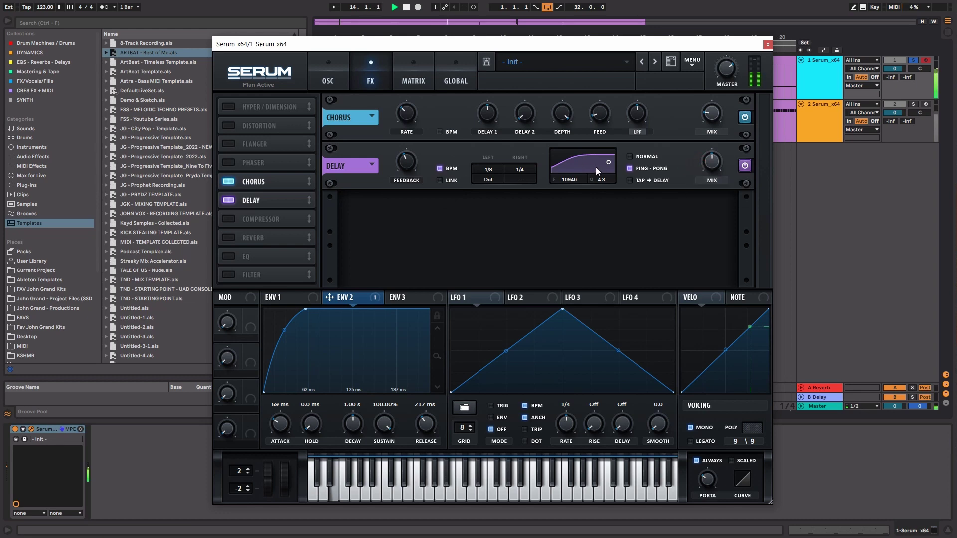
{"action": "left_click_drag", "start_coordinate": [609, 162], "coordinate": [602, 161]}
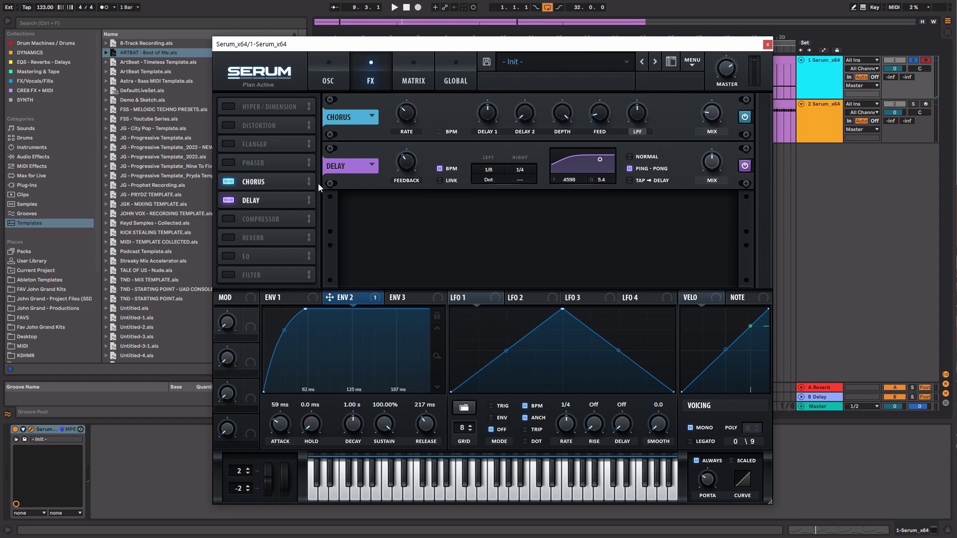
Enable Serum's reverb and load the Trance Verb 2 preset.
{"action": "left_click", "coordinate": [233, 237]}
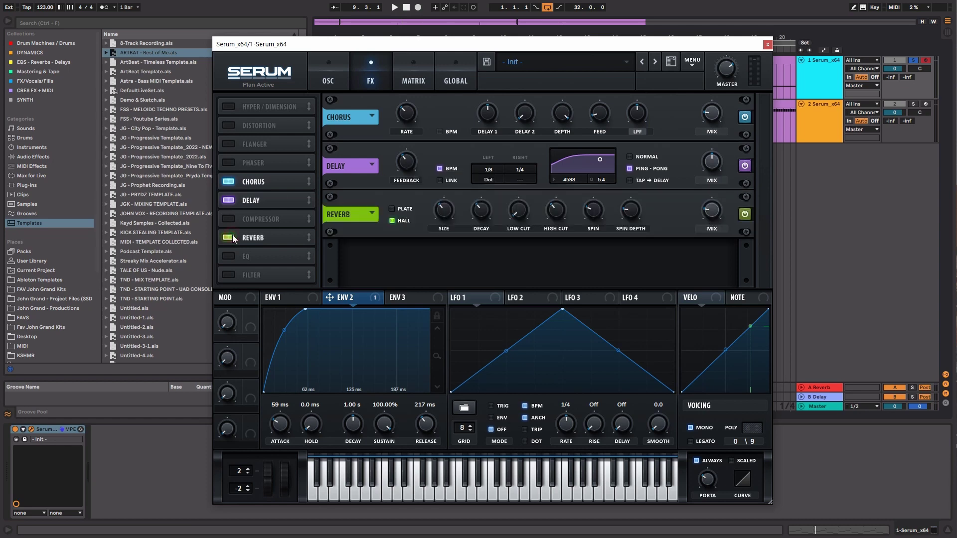
{"action": "left_click", "coordinate": [374, 212]}
{"action": "left_click", "coordinate": [426, 346]}
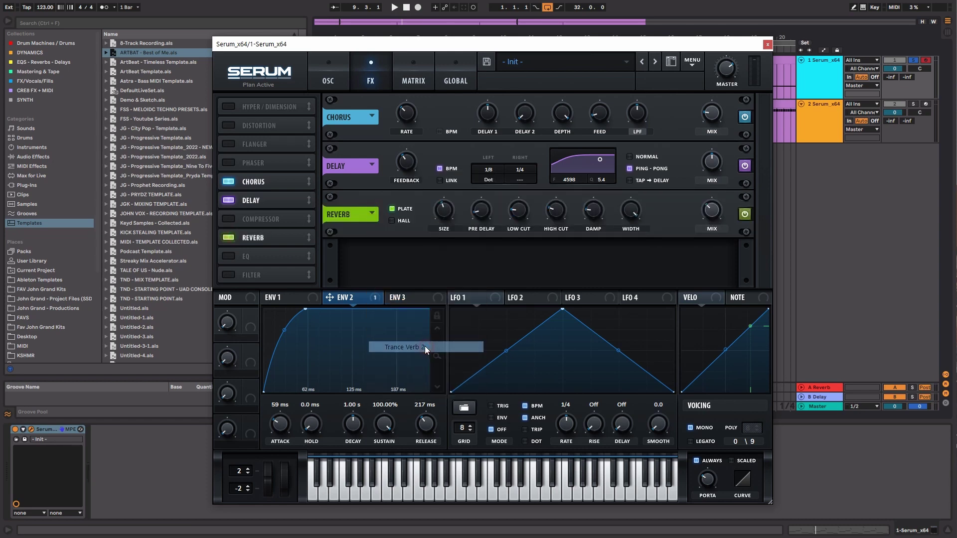
{"action": "left_click", "coordinate": [374, 216]}
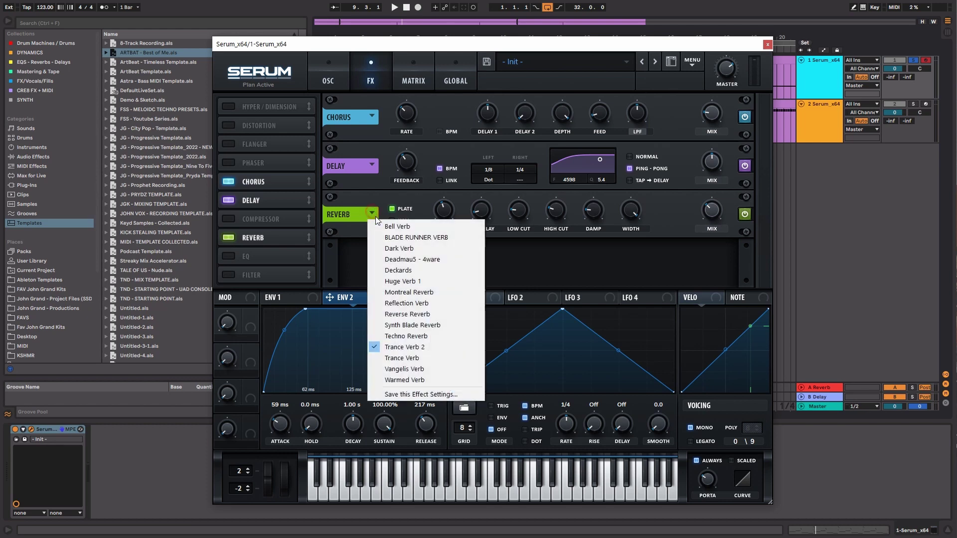
{"action": "left_click", "coordinate": [545, 254]}
Raise the reverb's low cut slightly to about 34% while auditioning.
{"action": "key", "text": "space"}
{"action": "mouse_move", "coordinate": [710, 215]}
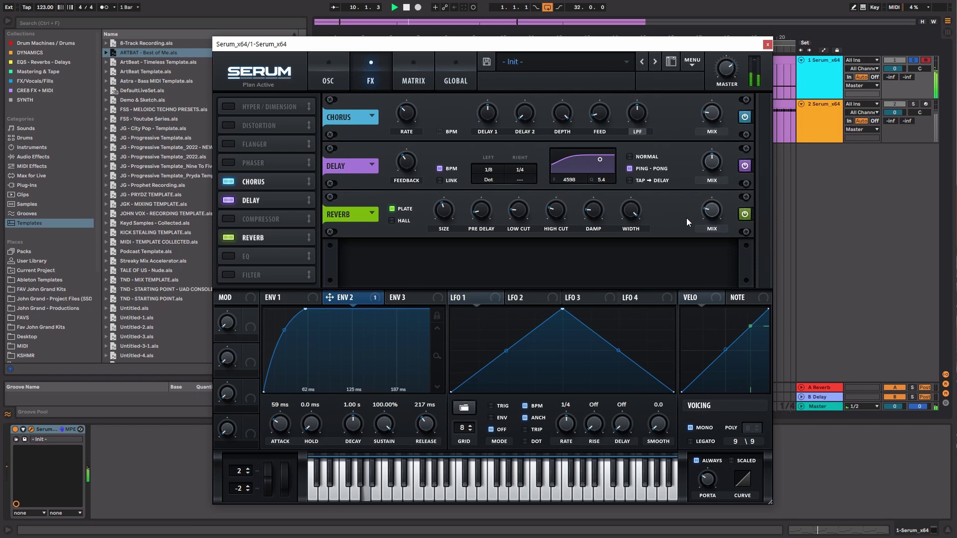
{"action": "mouse_move", "coordinate": [524, 211]}
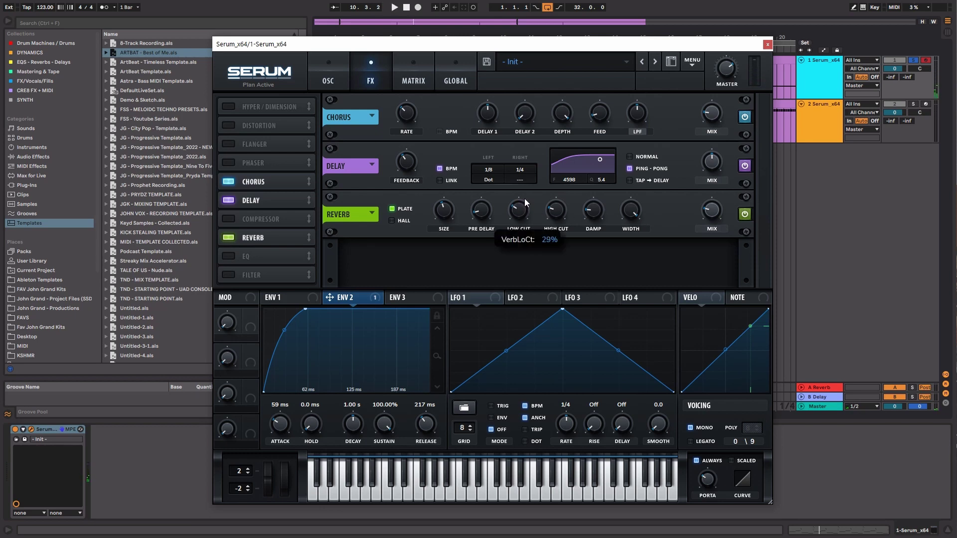
{"action": "left_click_drag", "start_coordinate": [524, 198], "coordinate": [524, 202]}
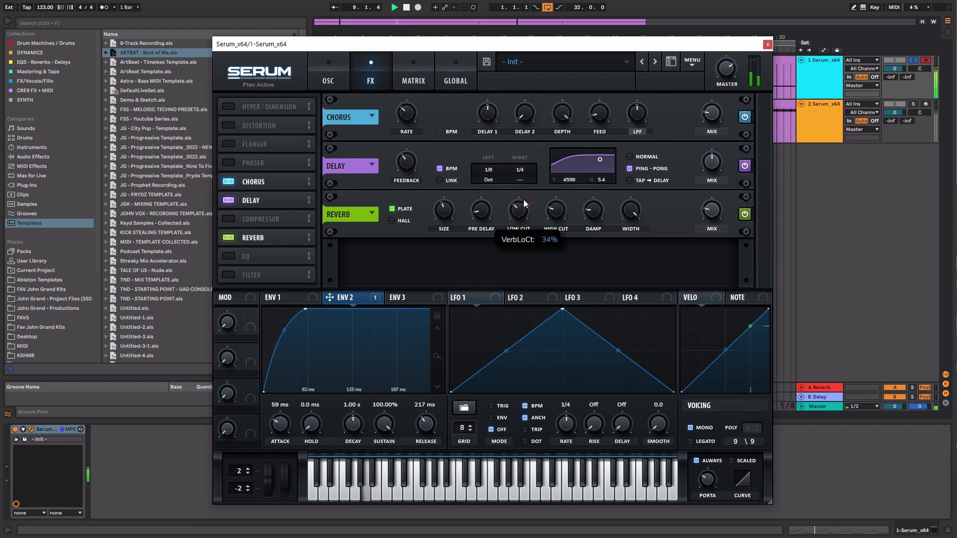
{"action": "key", "text": "space"}
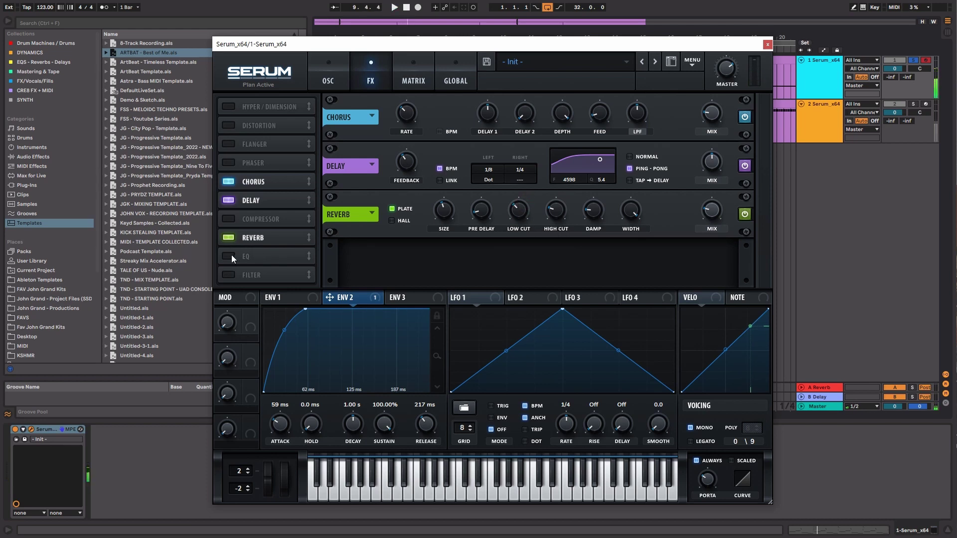
Enable Serum's EQ and boost its upper band while auditioning.
{"action": "left_click", "coordinate": [230, 256]}
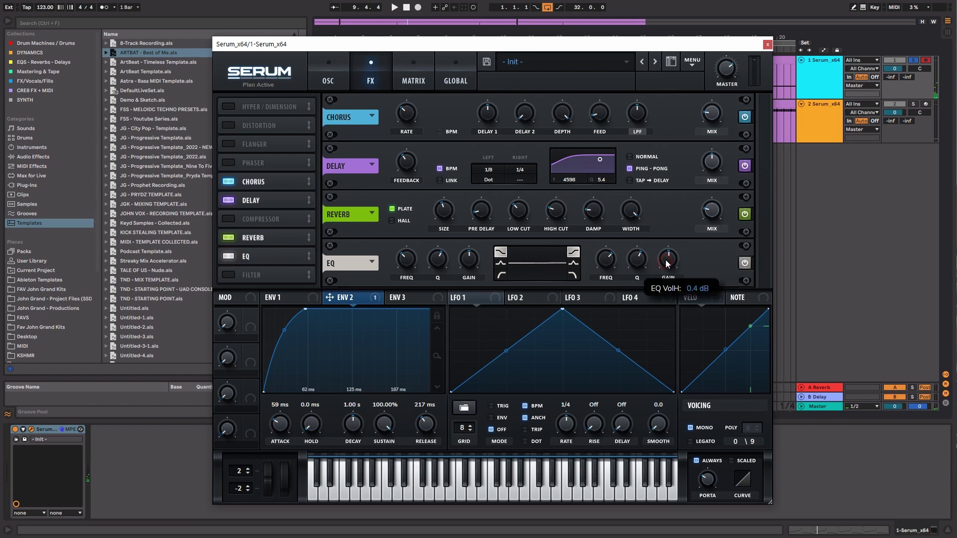
{"action": "left_click_drag", "start_coordinate": [667, 263], "coordinate": [667, 259]}
{"action": "mouse_move", "coordinate": [606, 261]}
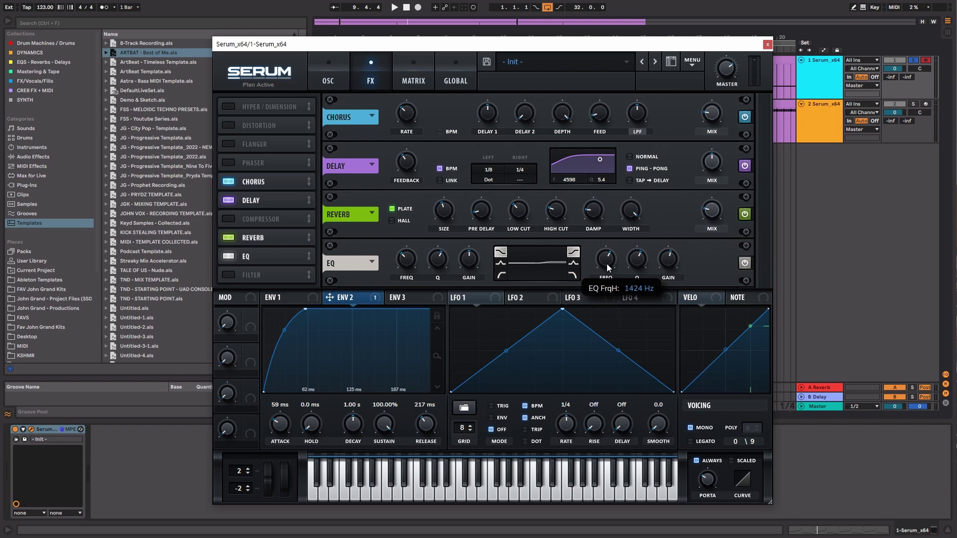
{"action": "left_click_drag", "start_coordinate": [607, 267], "coordinate": [608, 270]}
{"action": "key", "text": "space"}
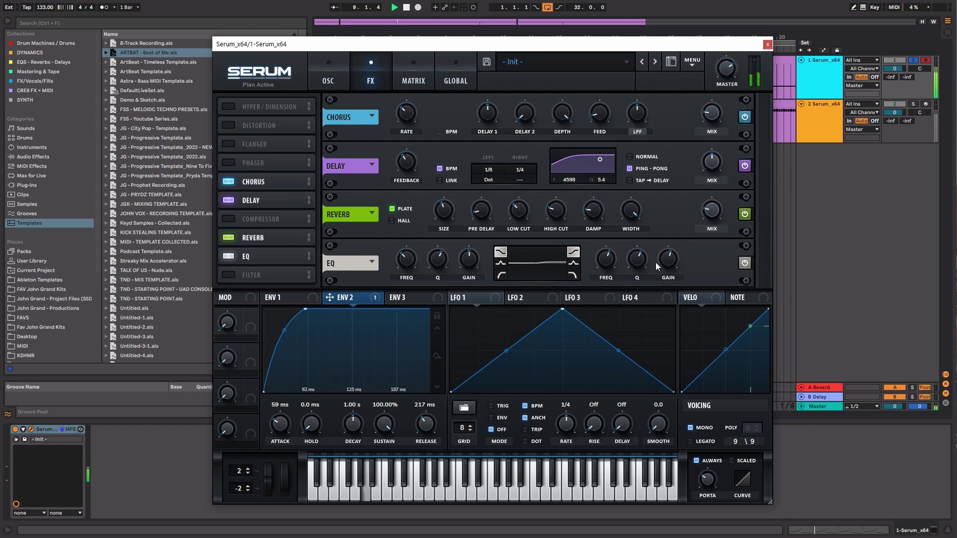
{"action": "left_click_drag", "start_coordinate": [674, 262], "coordinate": [674, 255]}
Make the upper EQ band a peak of about 7.6 dB near 4723 Hz, Q around 32%.
{"action": "left_click", "coordinate": [573, 263]}
{"action": "left_click", "coordinate": [635, 261]}
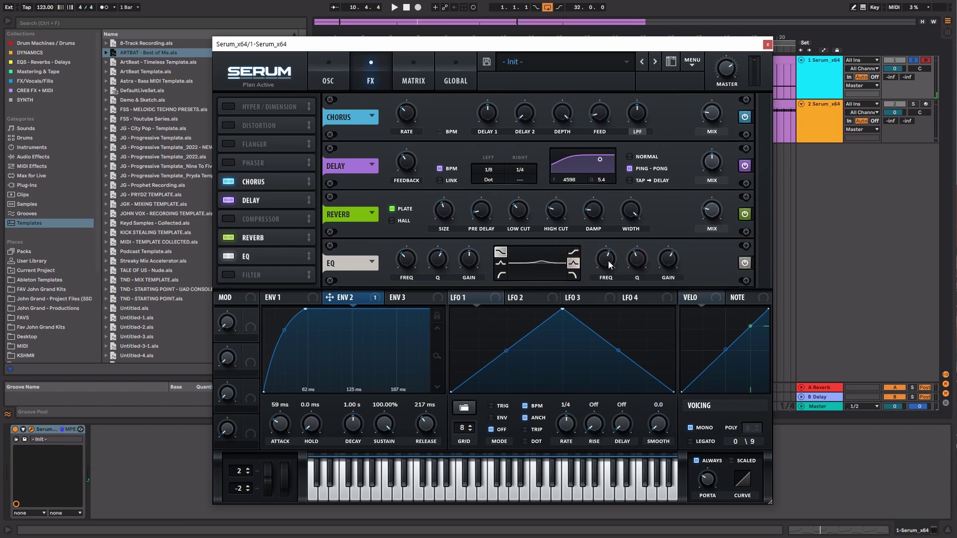
{"action": "left_click_drag", "start_coordinate": [608, 263], "coordinate": [607, 234]}
{"action": "left_click_drag", "start_coordinate": [667, 260], "coordinate": [632, 271]}
{"action": "left_click", "coordinate": [635, 263]}
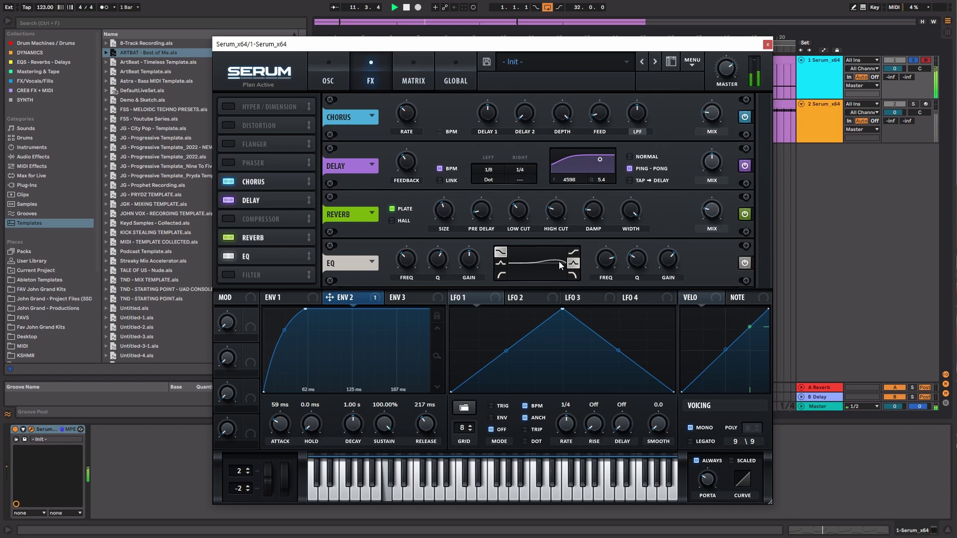
{"action": "mouse_move", "coordinate": [606, 259]}
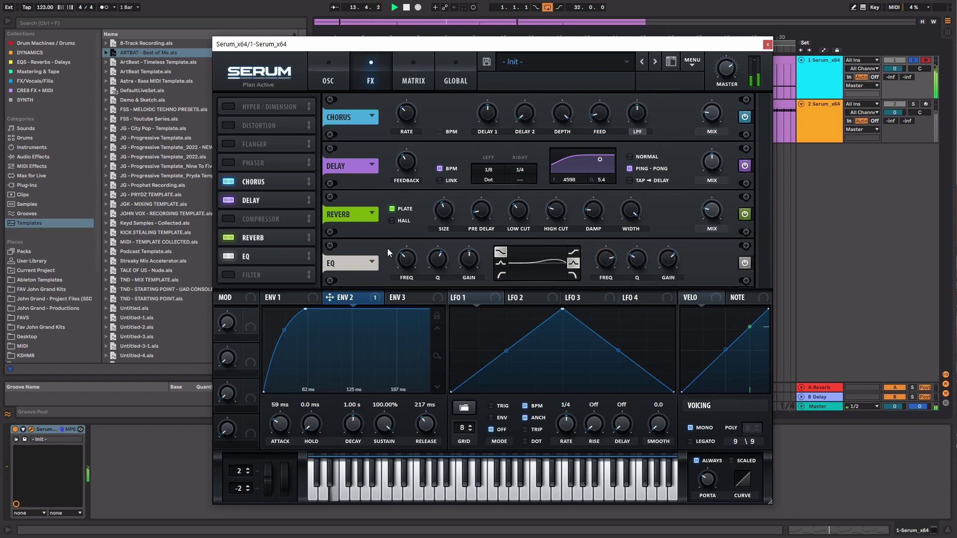
Route LFO 1 to oscillator A's fine tuning with a modulation amount of 19.
{"action": "left_click", "coordinate": [328, 75]}
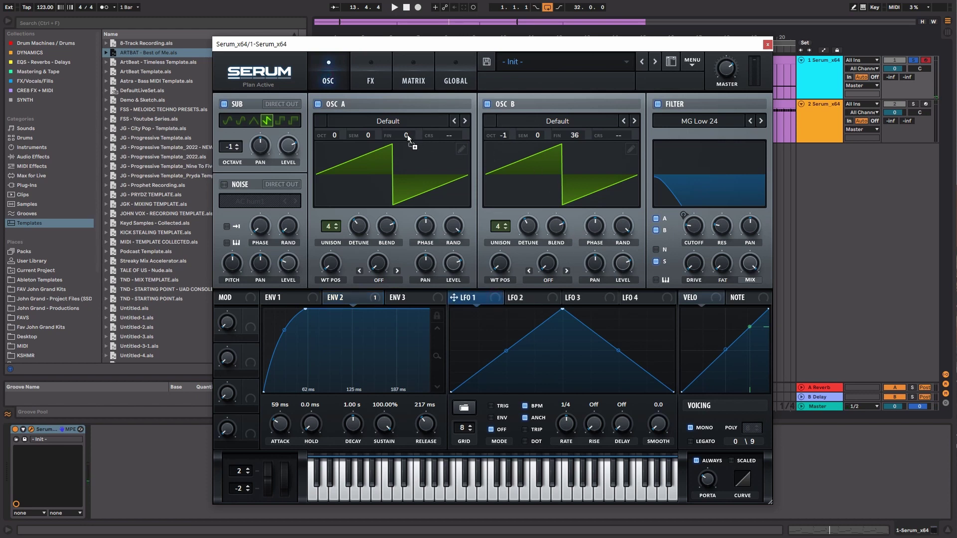
{"action": "left_click_drag", "start_coordinate": [407, 135], "coordinate": [408, 135]}
{"action": "left_click_drag", "start_coordinate": [420, 131], "coordinate": [434, 220]}
{"action": "key", "text": "space"}
Open Serum's Global page and start lowering oscillator A's unison width.
{"action": "left_click", "coordinate": [455, 75]}
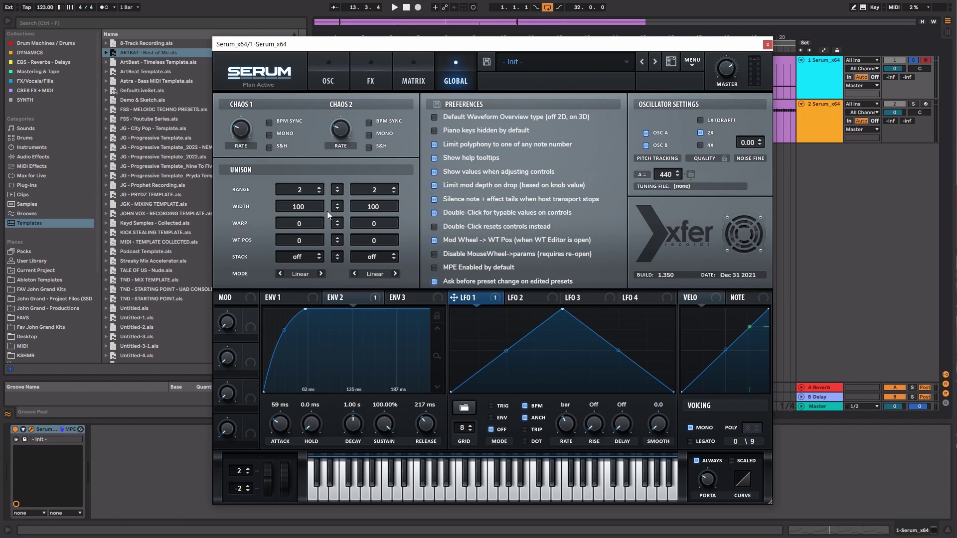
{"action": "left_click", "coordinate": [327, 80]}
{"action": "left_click", "coordinate": [444, 75]}
{"action": "scroll", "coordinate": [306, 209], "scroll_direction": "down", "scroll_amount": 2}
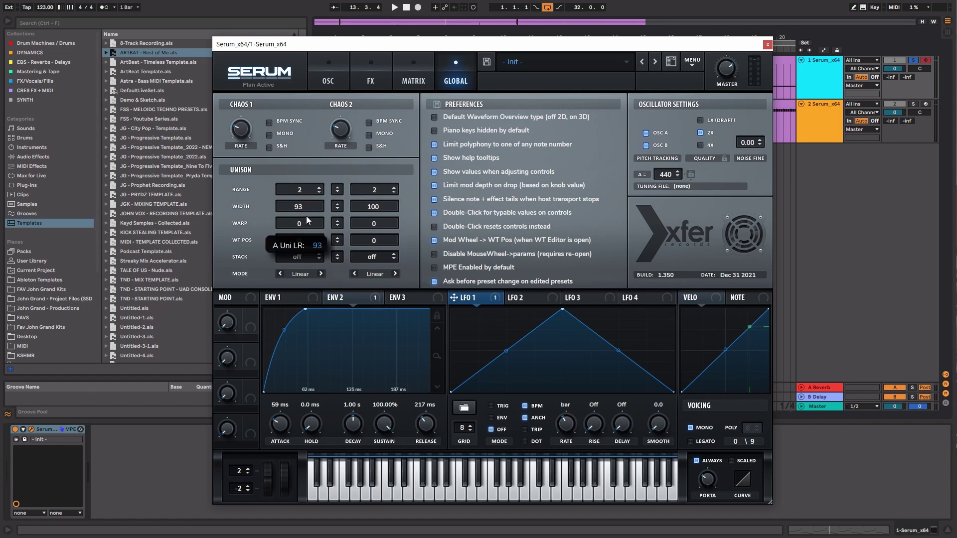
{"action": "key", "text": "space"}
{"action": "left_click_drag", "start_coordinate": [306, 234], "coordinate": [312, 369]}
{"action": "key", "text": "space"}
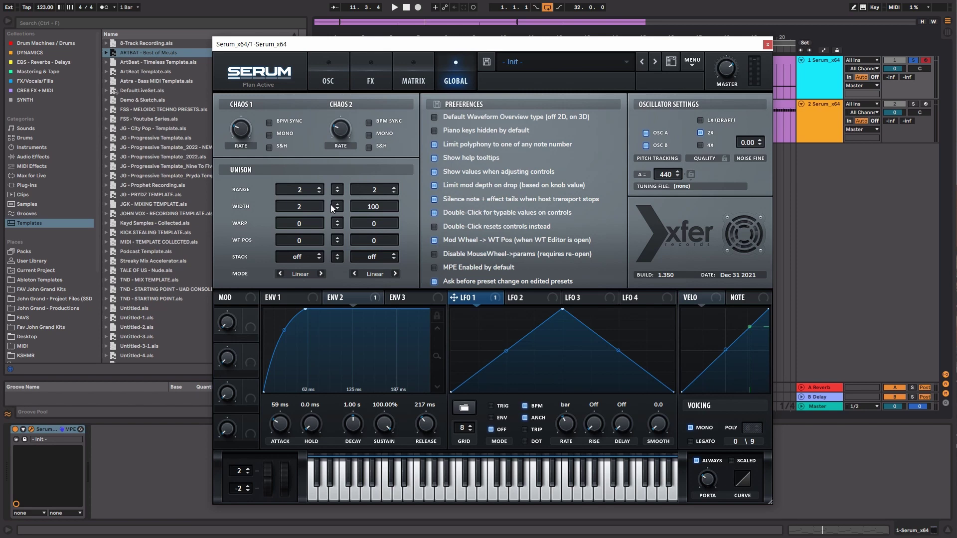
Bring oscillator A's unison width to 0 and enter 80 for oscillator B's width.
{"action": "left_click_drag", "start_coordinate": [307, 208], "coordinate": [306, 216]}
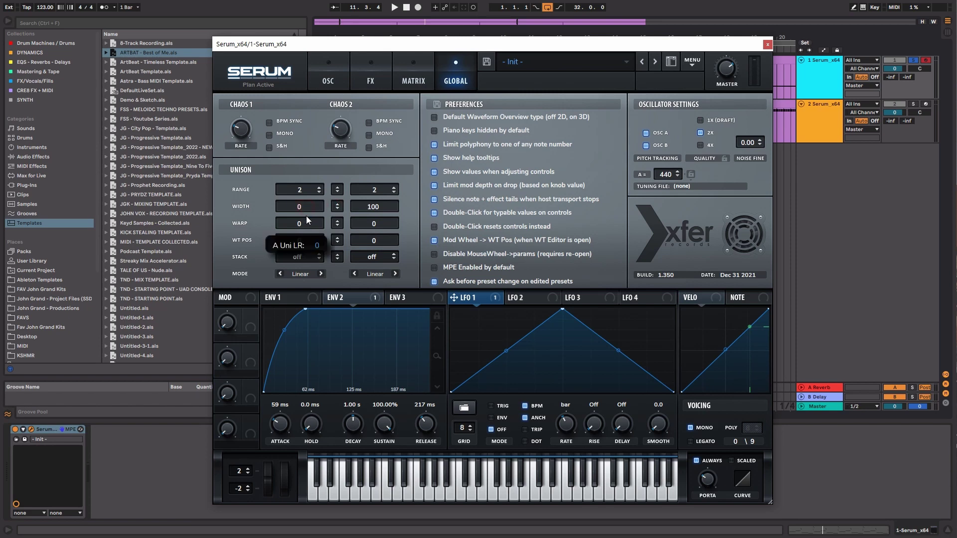
{"action": "key", "text": "space"}
{"action": "left_click", "coordinate": [339, 205]}
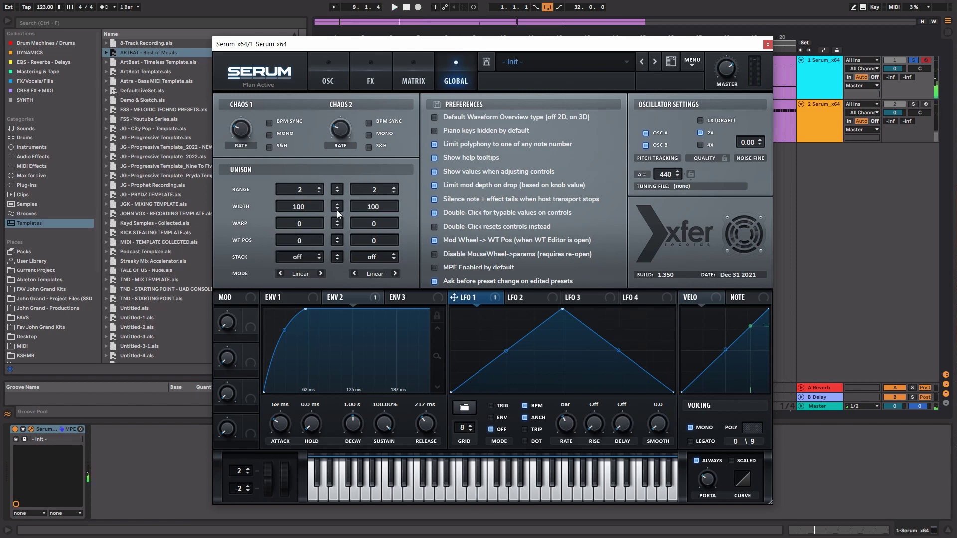
{"action": "left_click", "coordinate": [337, 210]}
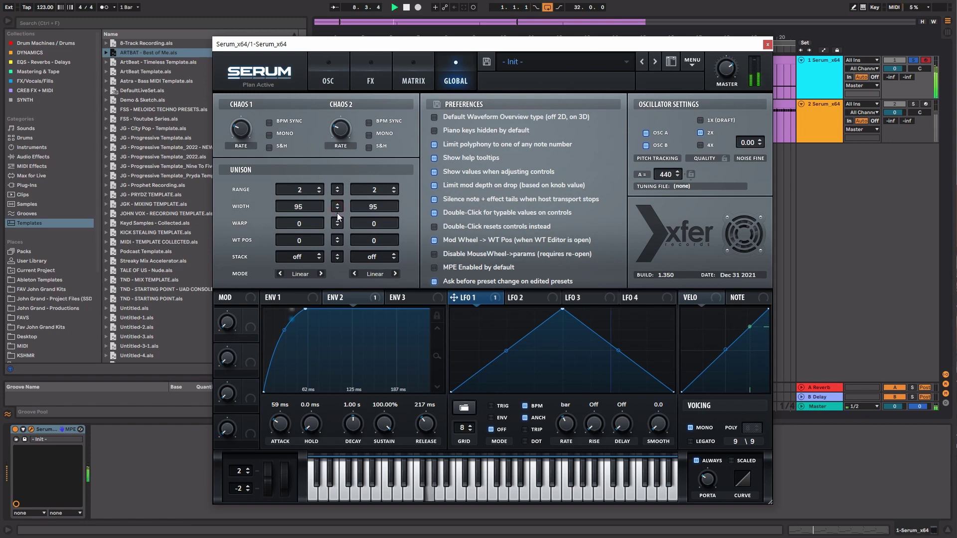
{"action": "left_click_drag", "start_coordinate": [337, 214], "coordinate": [340, 282]}
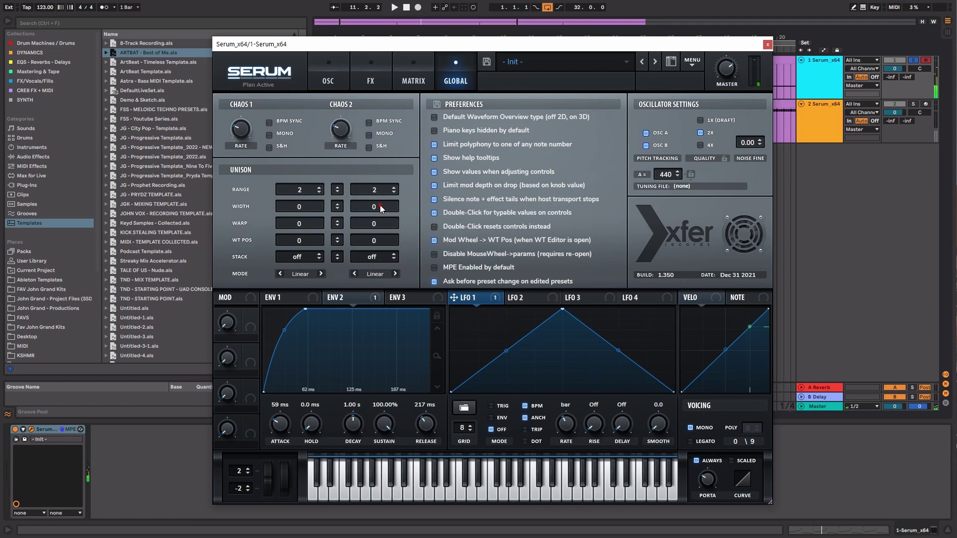
{"action": "left_click_drag", "start_coordinate": [381, 208], "coordinate": [384, 106]}
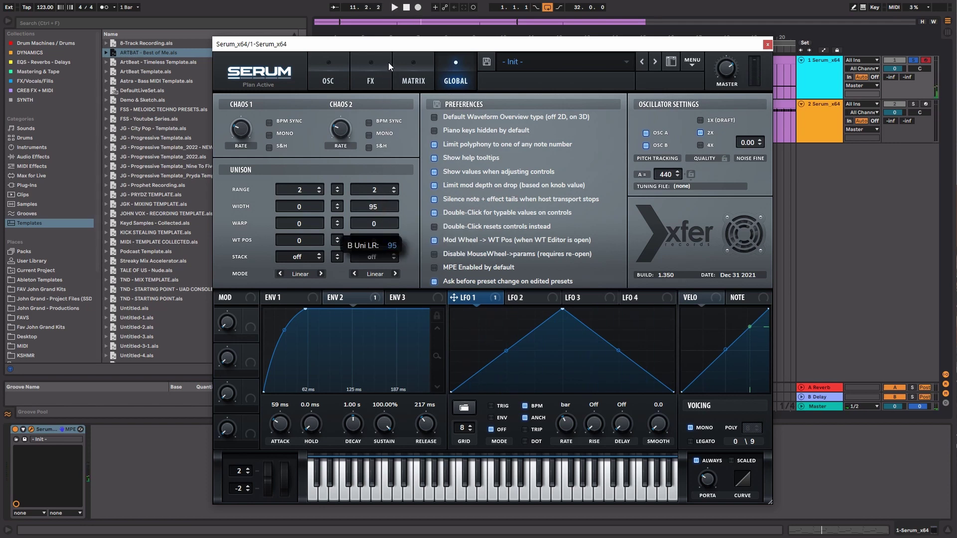
{"action": "left_click_drag", "start_coordinate": [388, 62], "coordinate": [387, 54]}
{"action": "double_click", "coordinate": [389, 201]}
{"action": "type", "text": "80"}
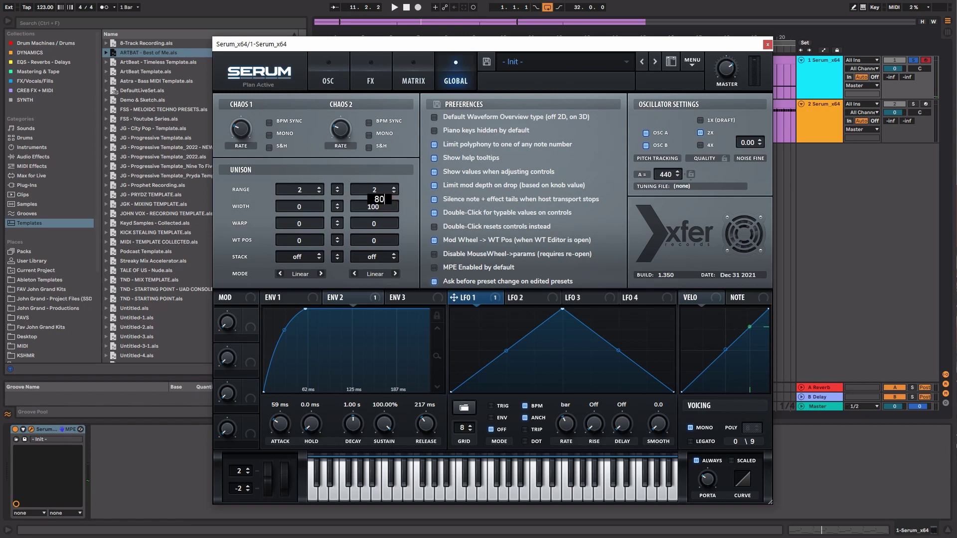
{"action": "key", "text": "Return"}
{"action": "key", "text": "space"}
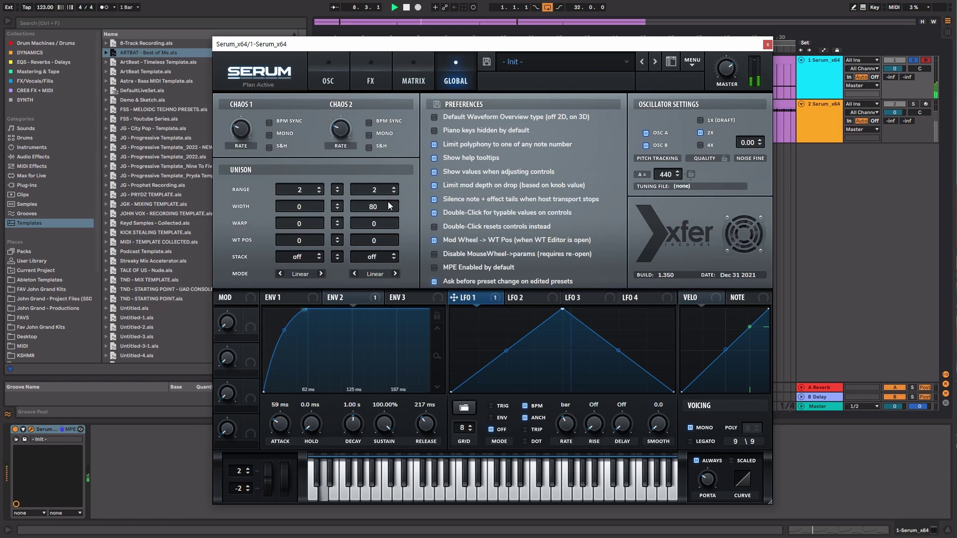
Assign envelope 2 to Serum's filter cutoff and drop the base cutoff to about 12 Hz.
{"action": "left_click", "coordinate": [333, 66]}
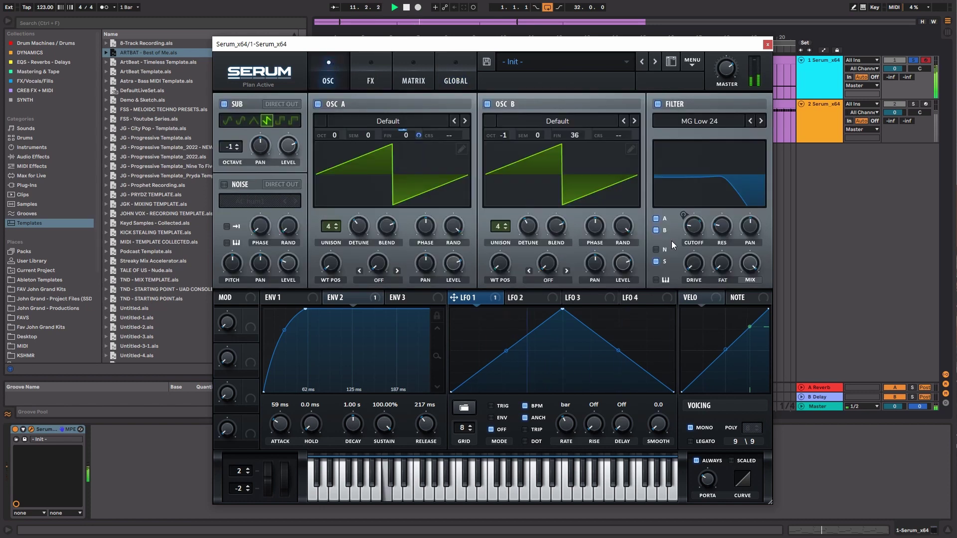
{"action": "left_click_drag", "start_coordinate": [694, 225], "coordinate": [695, 230]}
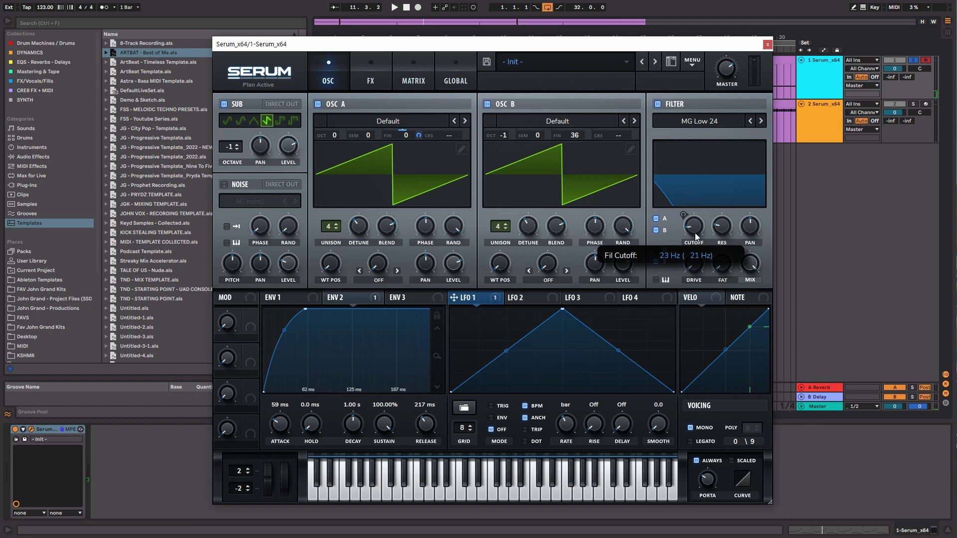
{"action": "key", "text": "space"}
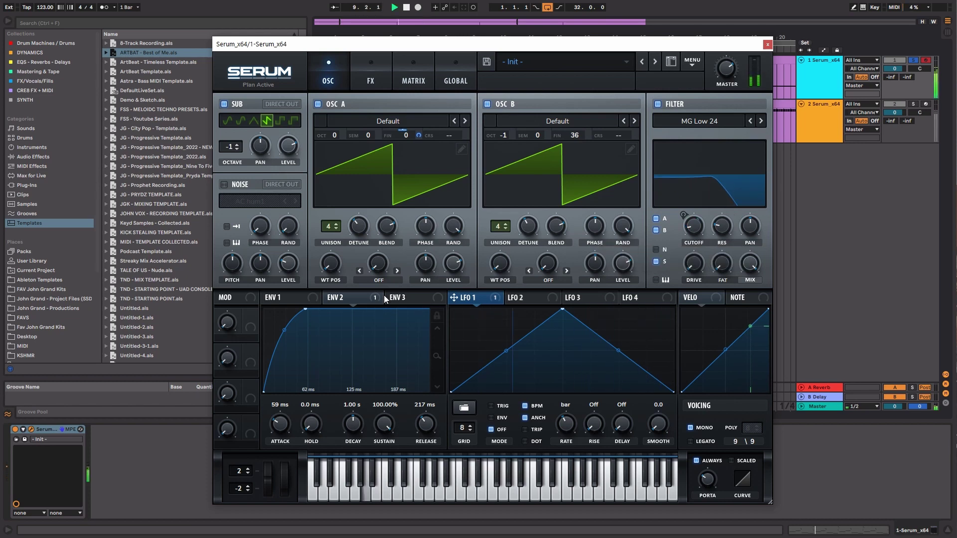
{"action": "left_click_drag", "start_coordinate": [330, 298], "coordinate": [684, 220]}
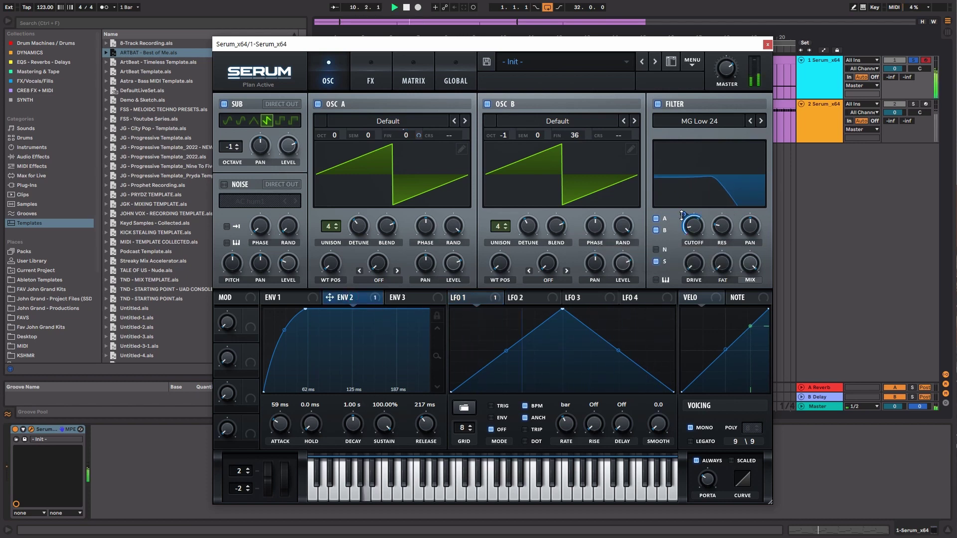
{"action": "mouse_move", "coordinate": [691, 233]}
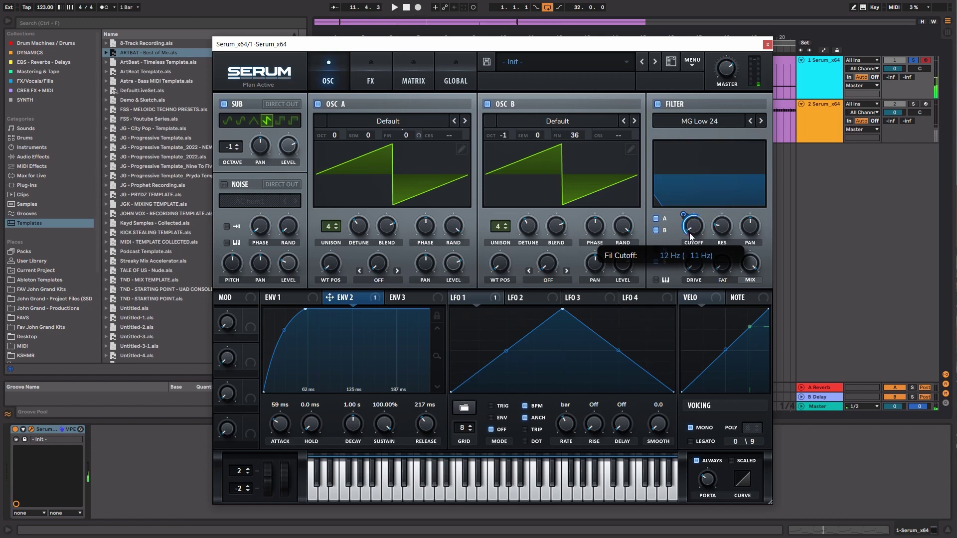
{"action": "mouse_move", "coordinate": [689, 234]}
{"action": "left_mouse_down"}
{"action": "mouse_move", "coordinate": [691, 217]}
{"action": "mouse_move", "coordinate": [690, 238]}
{"action": "left_mouse_up"}
Route envelope 3 to the filter cutoff with 1.35 s decay and sustain near 1%.
{"action": "left_click", "coordinate": [414, 298]}
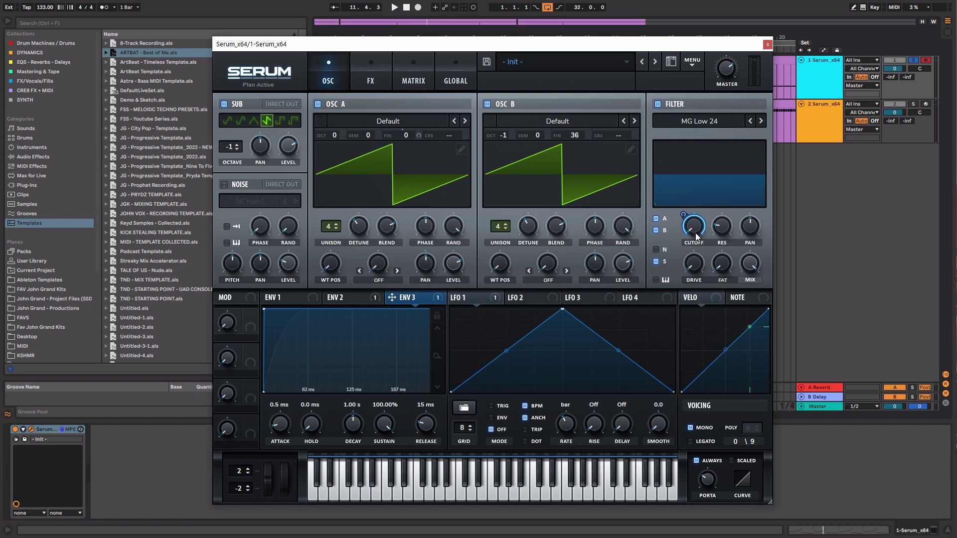
{"action": "mouse_move", "coordinate": [696, 236]}
{"action": "left_mouse_down"}
{"action": "mouse_move", "coordinate": [688, 212]}
{"action": "mouse_move", "coordinate": [687, 240]}
{"action": "left_mouse_up"}
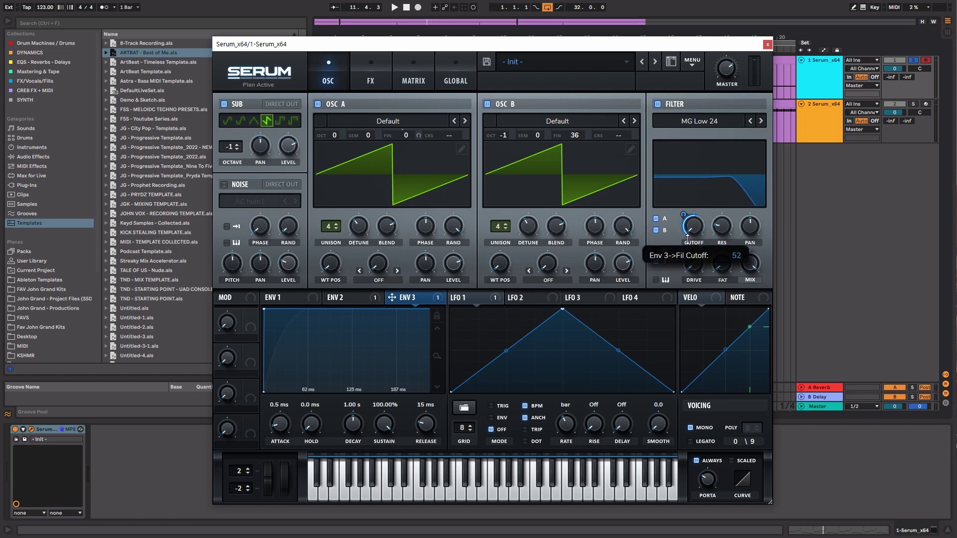
{"action": "left_click_drag", "start_coordinate": [384, 425], "coordinate": [382, 429]}
{"action": "left_click_drag", "start_coordinate": [438, 353], "coordinate": [439, 388]}
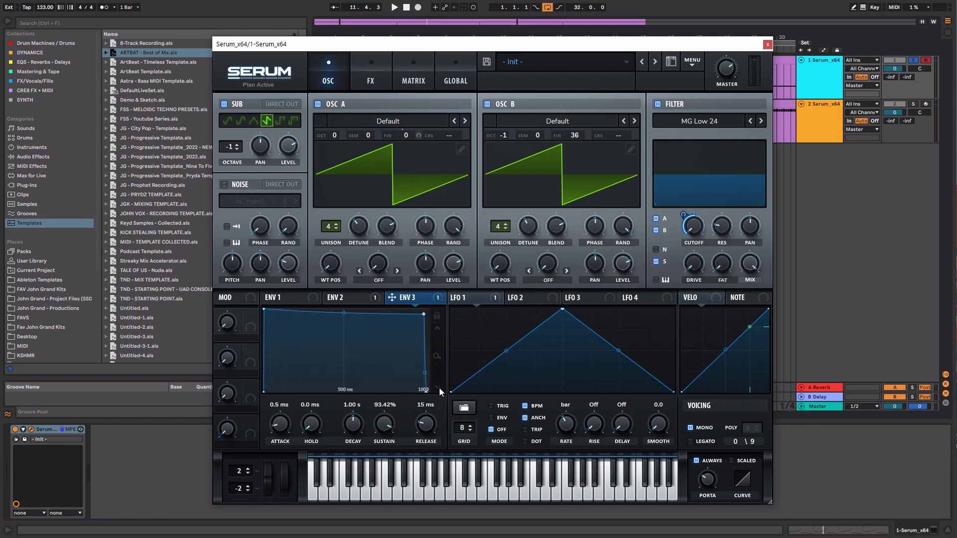
{"action": "left_click", "coordinate": [438, 388]}
{"action": "key", "text": "space"}
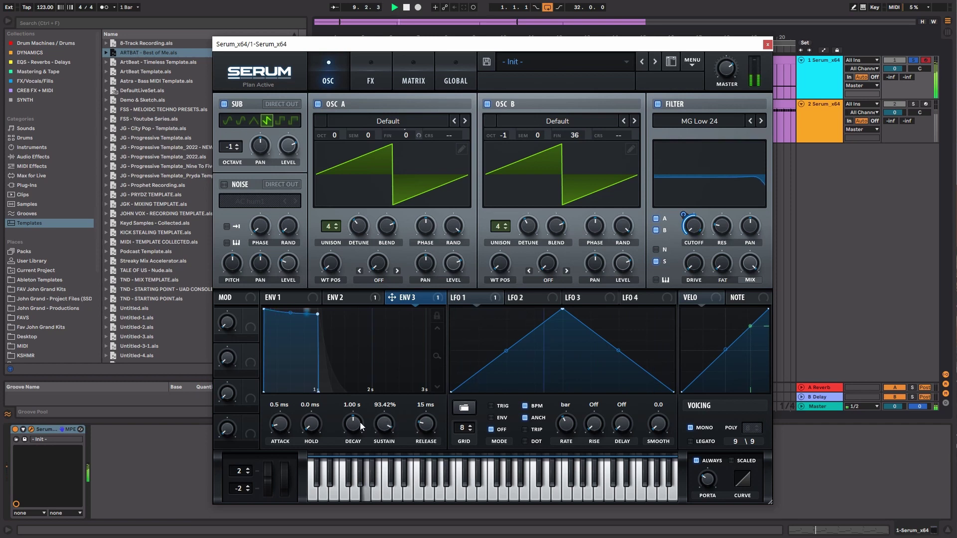
{"action": "mouse_move", "coordinate": [360, 423]}
{"action": "left_mouse_down"}
{"action": "mouse_move", "coordinate": [359, 434]}
{"action": "mouse_move", "coordinate": [384, 438]}
{"action": "mouse_move", "coordinate": [384, 481]}
{"action": "mouse_move", "coordinate": [359, 420]}
{"action": "left_mouse_up"}
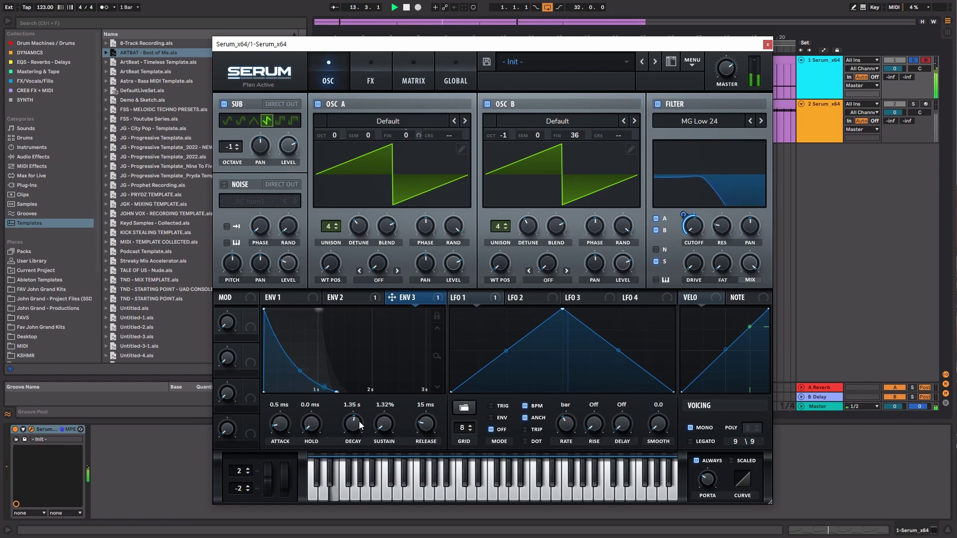
{"action": "left_click", "coordinate": [371, 78]}
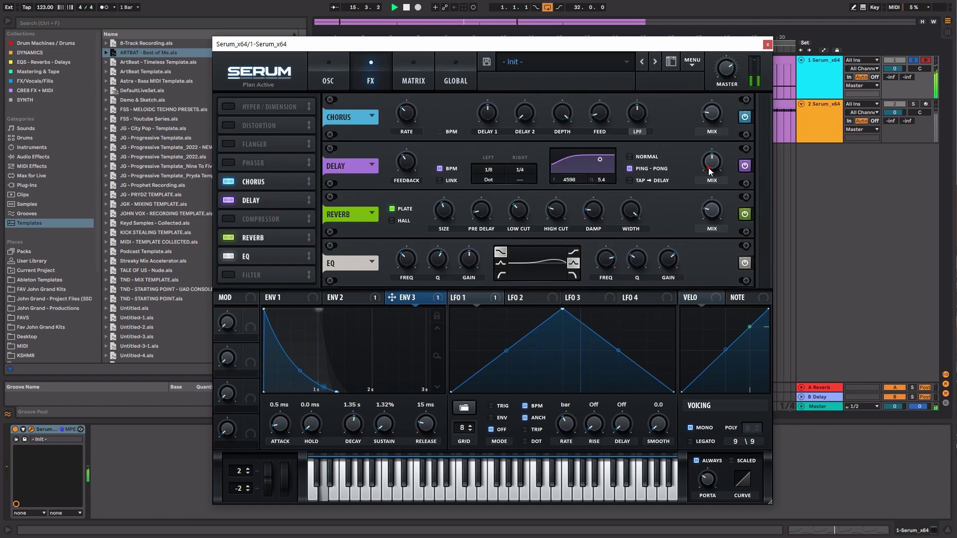
{"action": "left_click", "coordinate": [328, 77]}
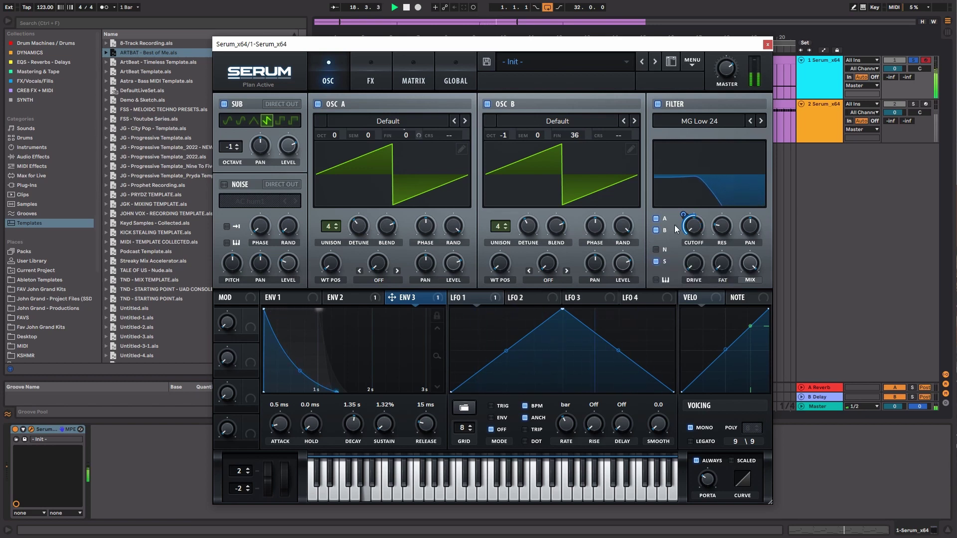
{"action": "mouse_move", "coordinate": [682, 209]}
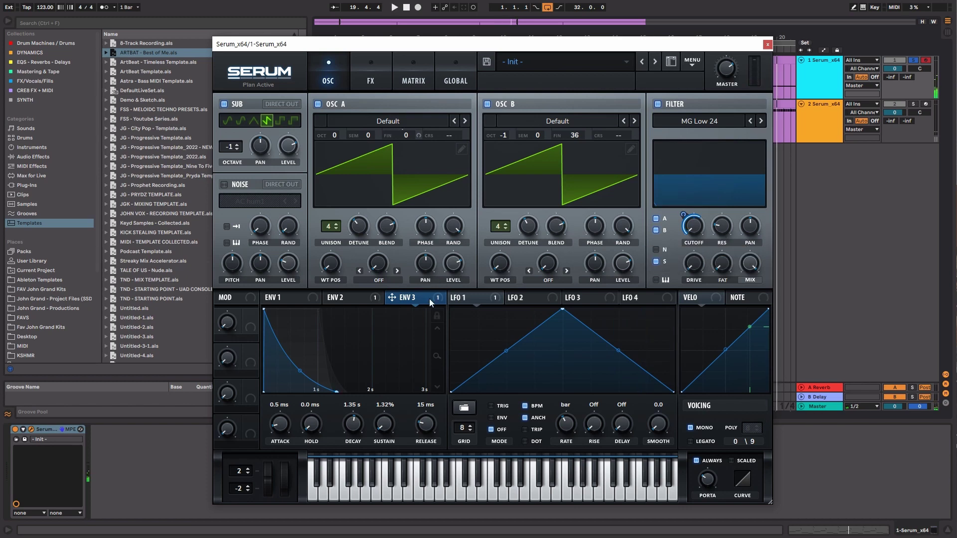
{"action": "mouse_move", "coordinate": [429, 298]}
Review envelope 2 and 3 settings, then close the first Serum window.
{"action": "left_click", "coordinate": [346, 300]}
{"action": "left_click", "coordinate": [287, 301]}
{"action": "left_click", "coordinate": [343, 300]}
{"action": "left_click", "coordinate": [411, 300]}
{"action": "left_click", "coordinate": [766, 45]}
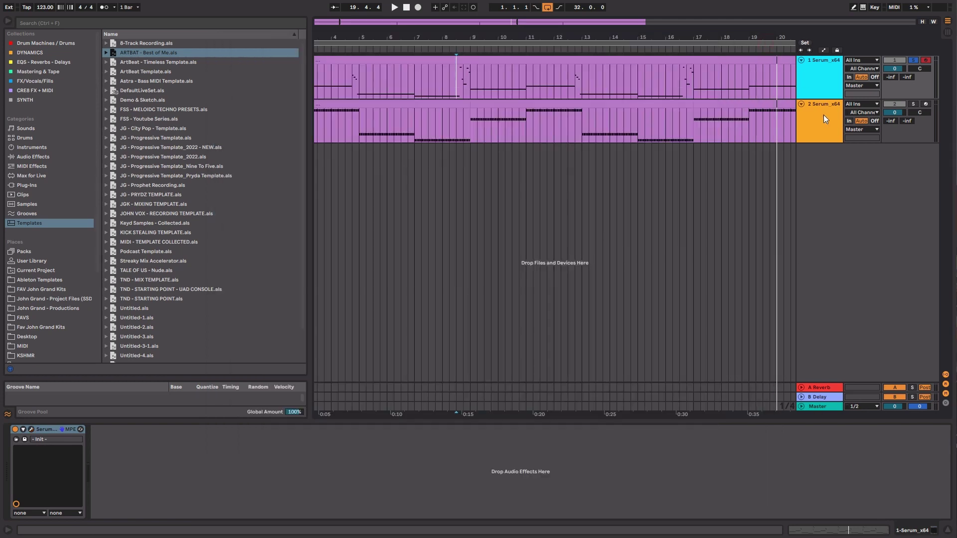
Arm the second Serum track and play its first clip from bar 1, then stop.
{"action": "left_click", "coordinate": [925, 104]}
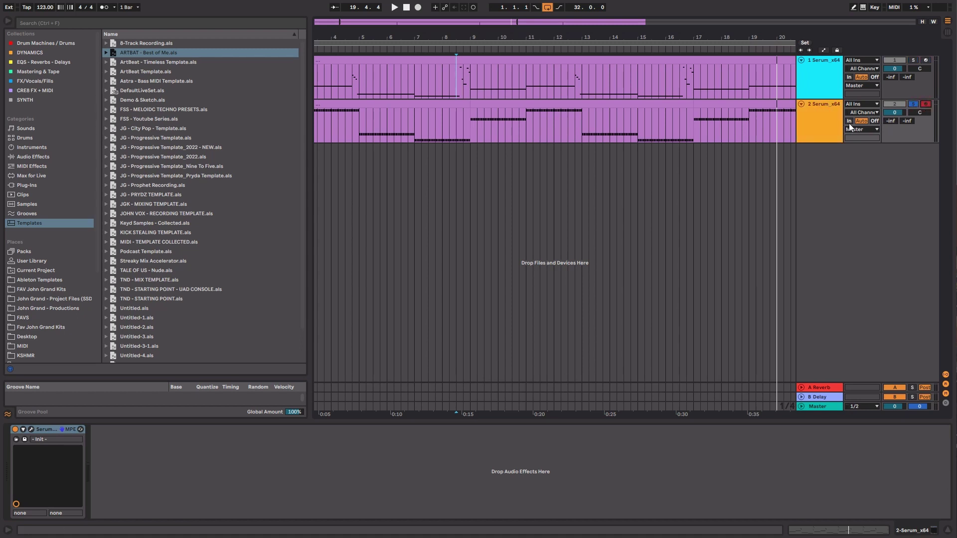
{"action": "left_click", "coordinate": [407, 107]}
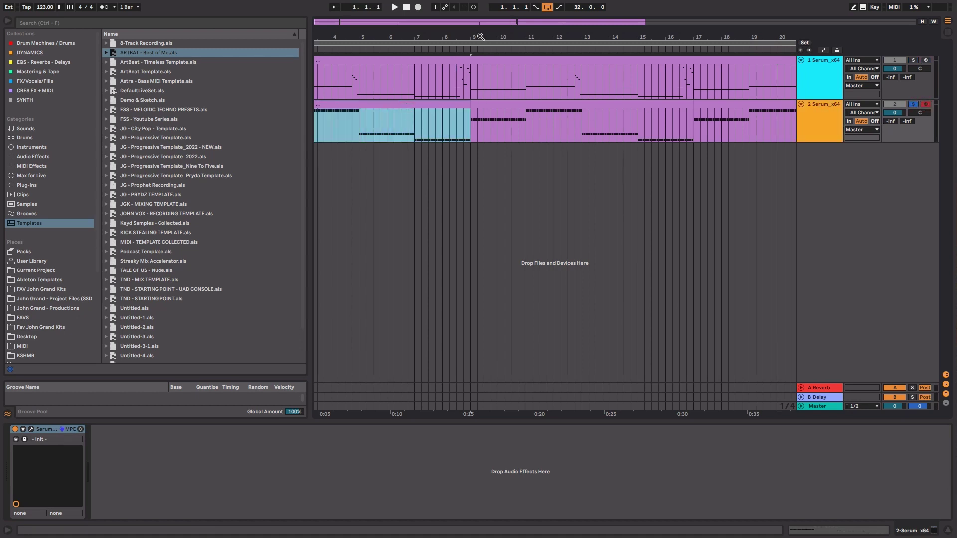
{"action": "key", "text": "space"}
{"action": "left_click_drag", "start_coordinate": [478, 39], "coordinate": [483, 35]}
{"action": "key", "text": "space"}
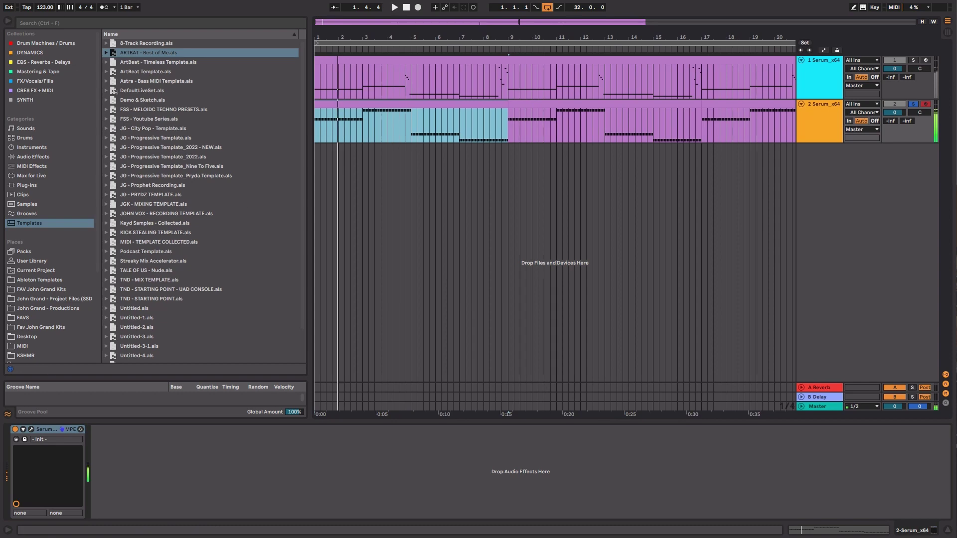
Turn on the second Serum's filter as MG Low 24 with the cutoff lowered.
{"action": "left_click", "coordinate": [32, 430]}
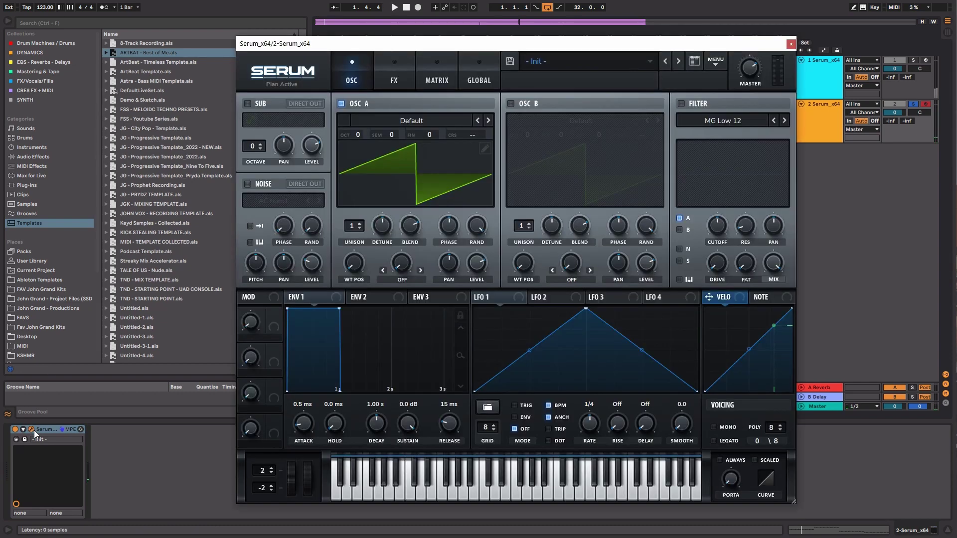
{"action": "left_click", "coordinate": [823, 75]}
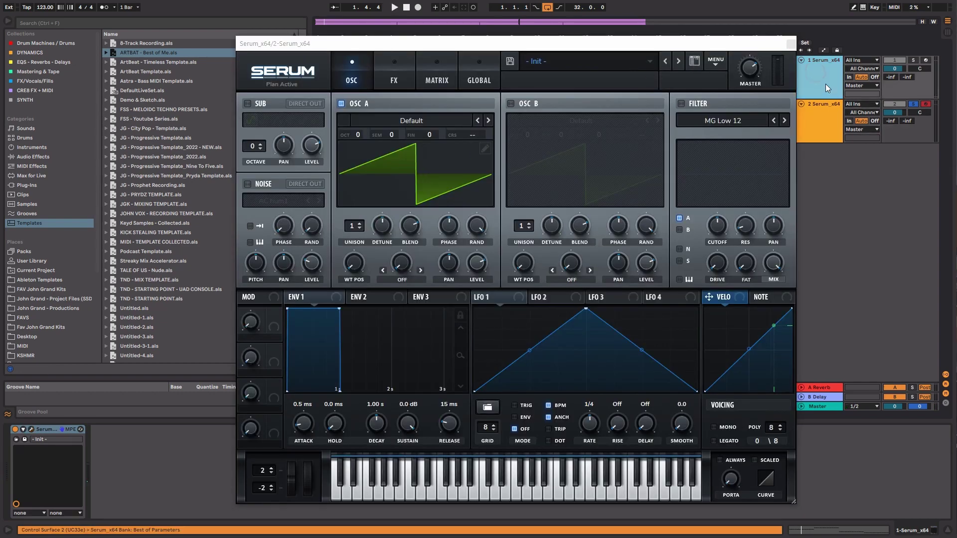
{"action": "left_click", "coordinate": [682, 103]}
{"action": "left_click_drag", "start_coordinate": [719, 218], "coordinate": [719, 225]}
{"action": "left_click", "coordinate": [785, 120]}
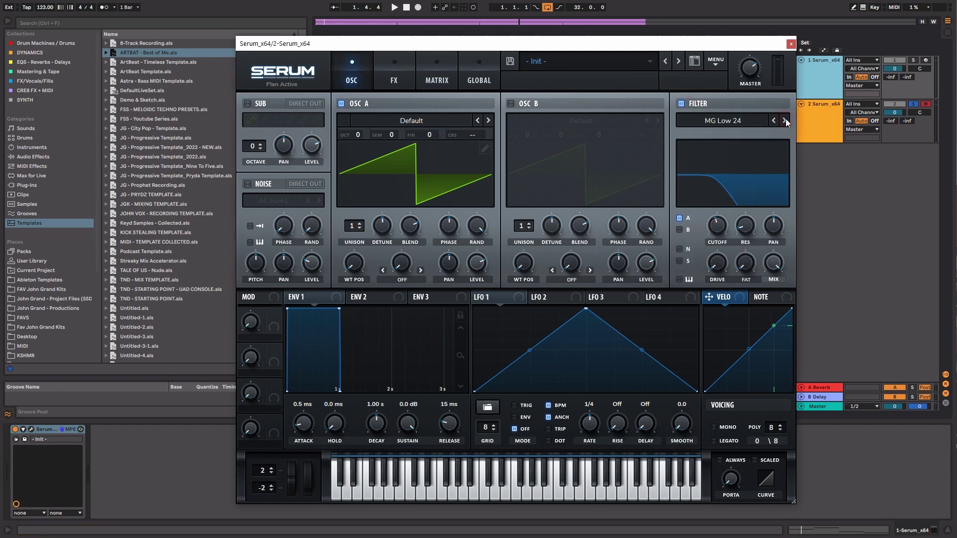
{"action": "key", "text": "space"}
Drop oscillator A an octave with 8 unison voices and less detune, then enable oscillator B.
{"action": "left_click_drag", "start_coordinate": [358, 135], "coordinate": [360, 152]}
{"action": "left_click_drag", "start_coordinate": [353, 231], "coordinate": [358, 195]}
{"action": "left_click_drag", "start_coordinate": [718, 230], "coordinate": [717, 211]}
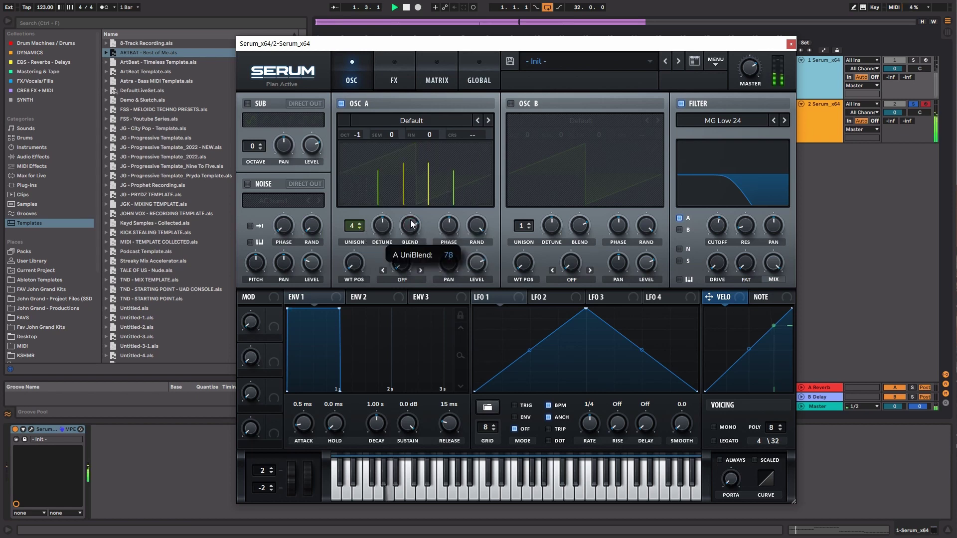
{"action": "scroll", "coordinate": [361, 224], "scroll_direction": "up", "scroll_amount": 4}
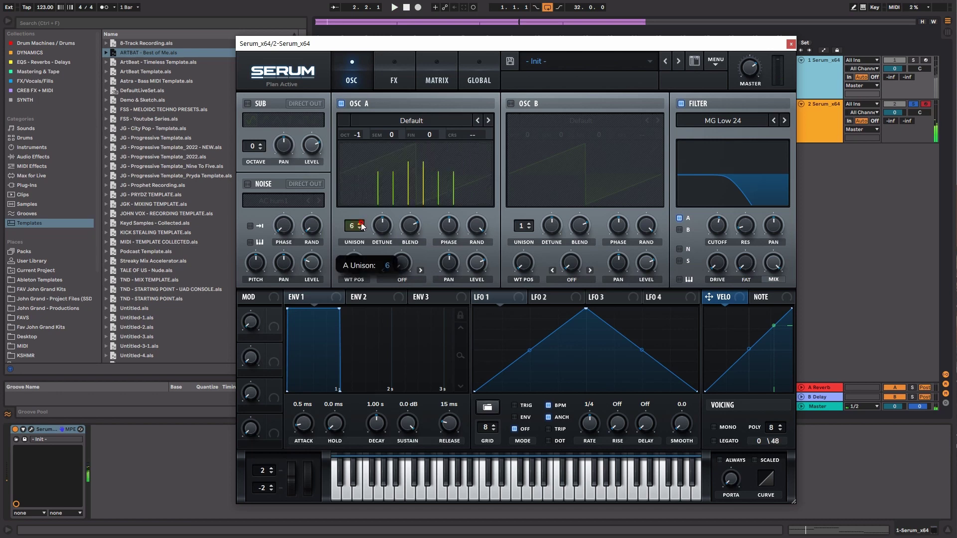
{"action": "key", "text": "space"}
{"action": "left_click_drag", "start_coordinate": [384, 228], "coordinate": [379, 236]}
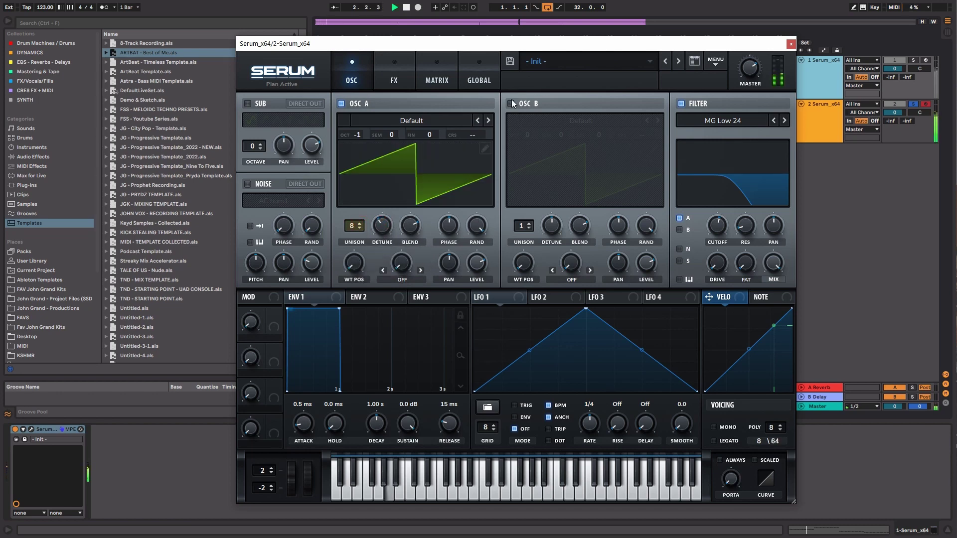
{"action": "key", "text": "space"}
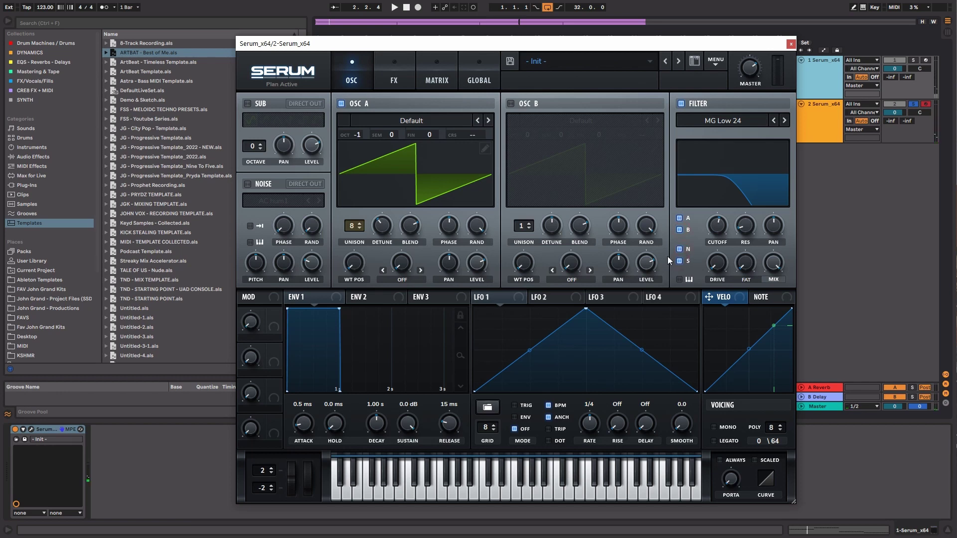
{"action": "left_click", "coordinate": [511, 103]}
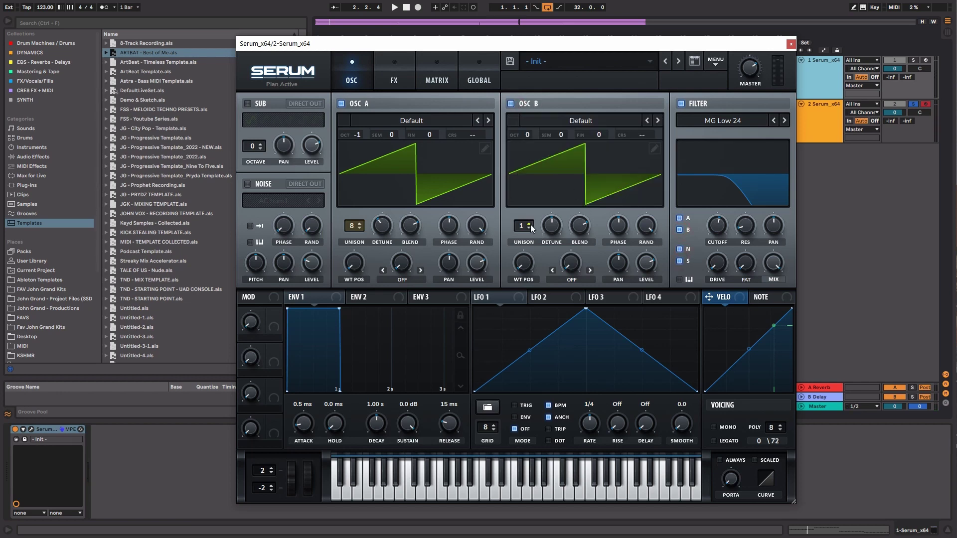
Add unison voices to oscillator B and route envelope 2 to the filter cutoff, with the cutoff at minimum.
{"action": "key", "text": "space"}
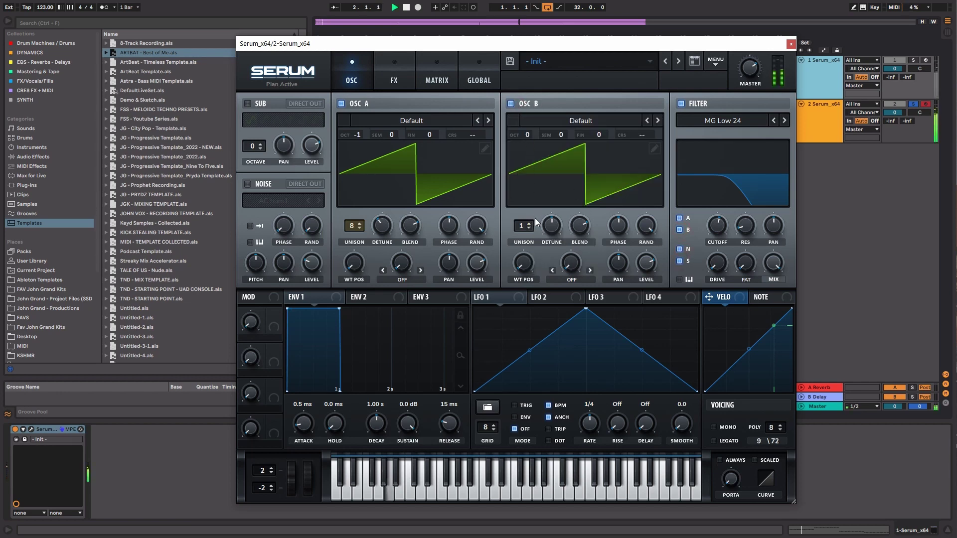
{"action": "left_click", "coordinate": [529, 224]}
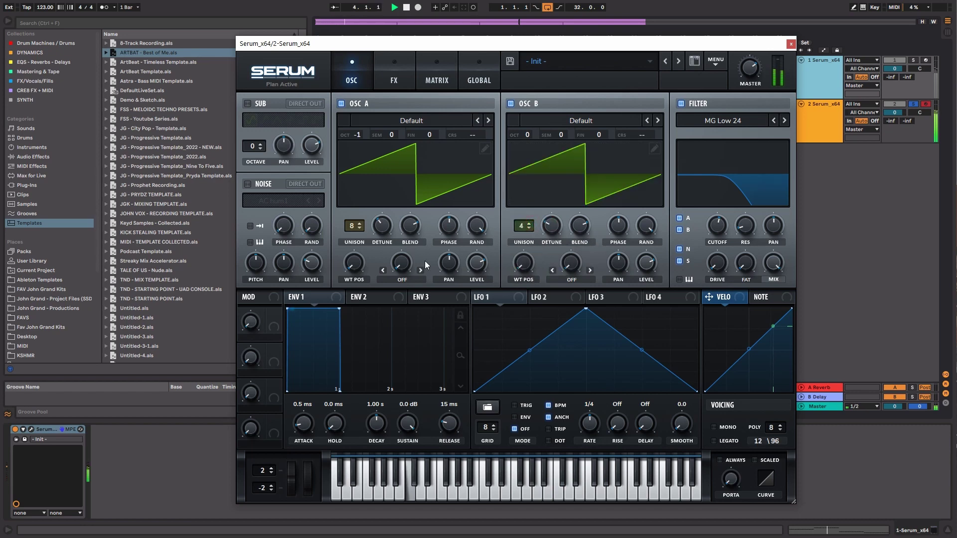
{"action": "left_click", "coordinate": [378, 298]}
{"action": "key", "text": "space"}
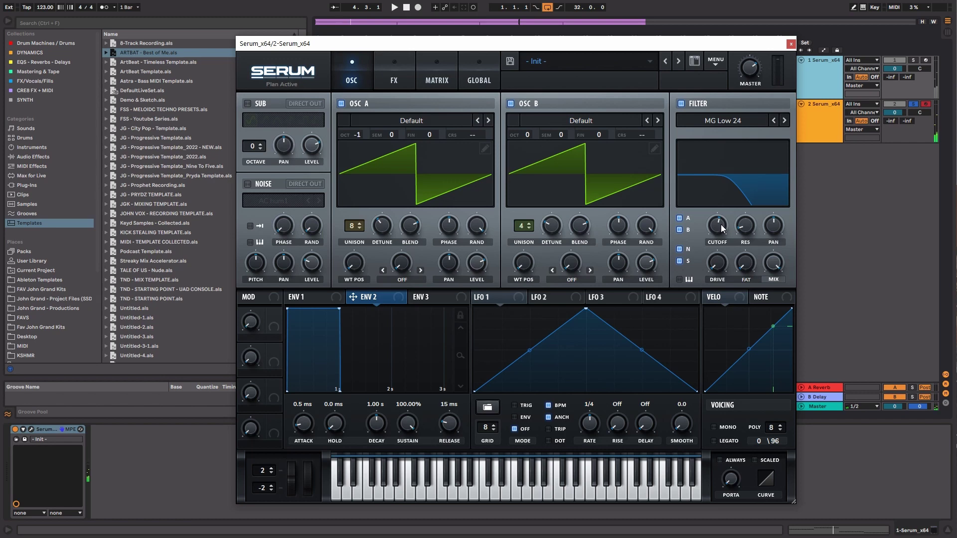
{"action": "left_click_drag", "start_coordinate": [721, 228], "coordinate": [635, 306]}
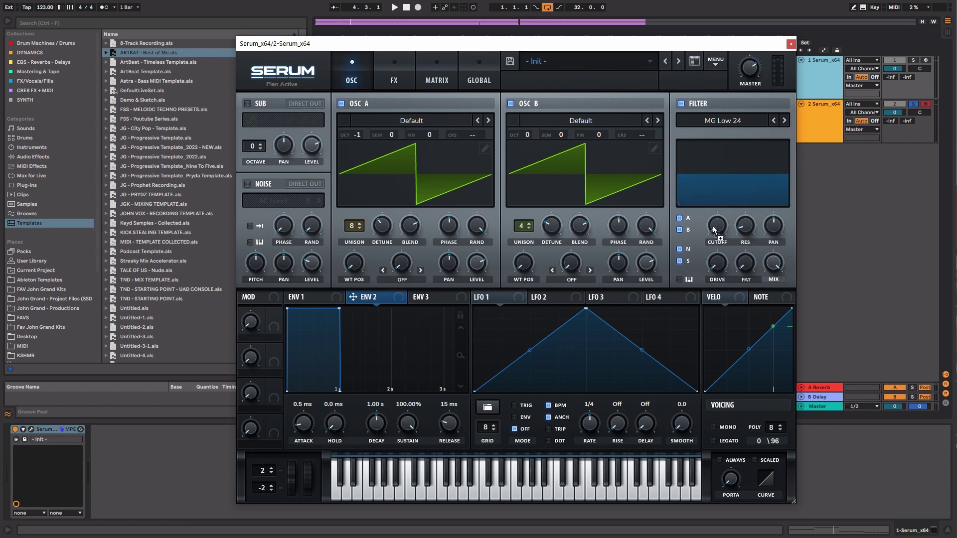
{"action": "left_click_drag", "start_coordinate": [721, 229], "coordinate": [718, 227]}
Lower envelope 2's sustain, shorten its decay and raise its cutoff modulation amount.
{"action": "left_click_drag", "start_coordinate": [410, 426], "coordinate": [415, 536]}
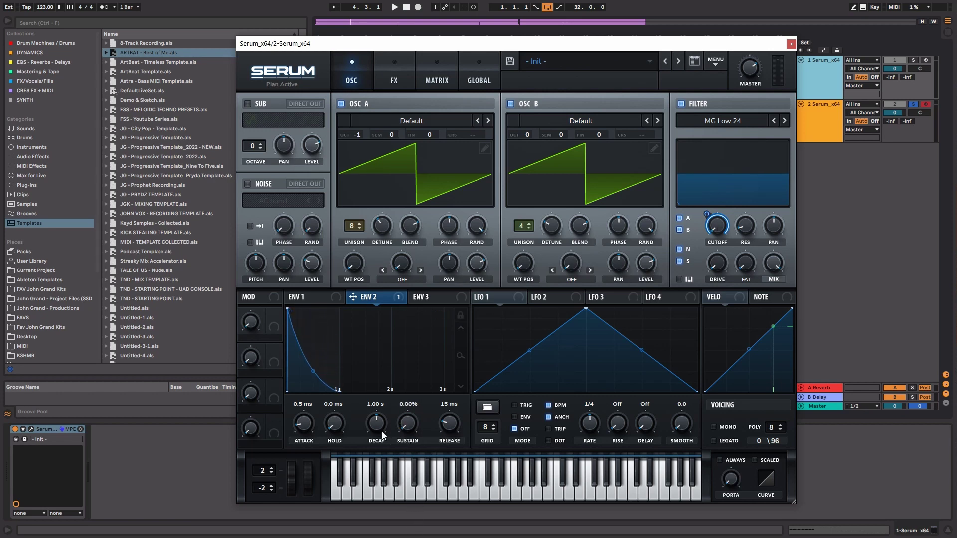
{"action": "key", "text": "space"}
{"action": "left_click_drag", "start_coordinate": [378, 426], "coordinate": [377, 436]}
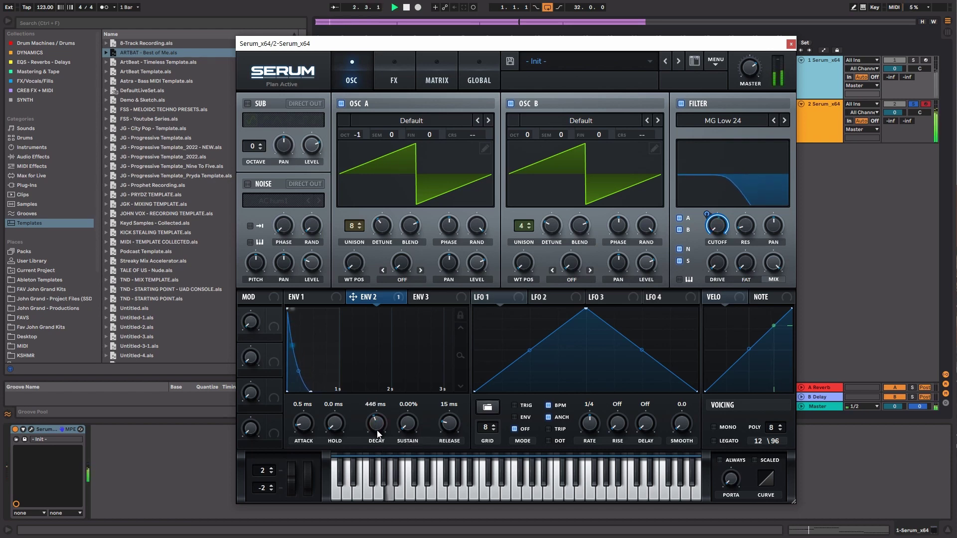
{"action": "mouse_move", "coordinate": [705, 219]}
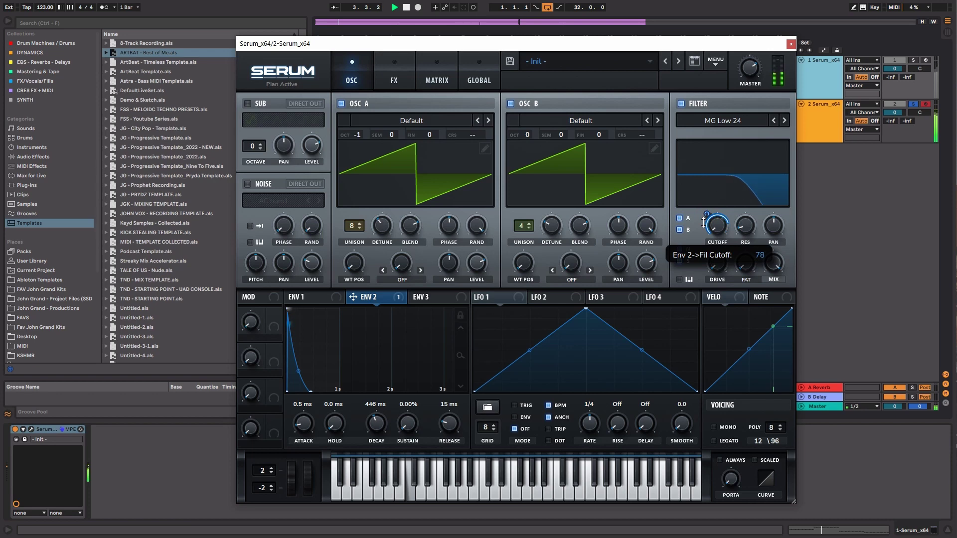
{"action": "left_click_drag", "start_coordinate": [705, 219], "coordinate": [704, 218]}
{"action": "key", "text": "space"}
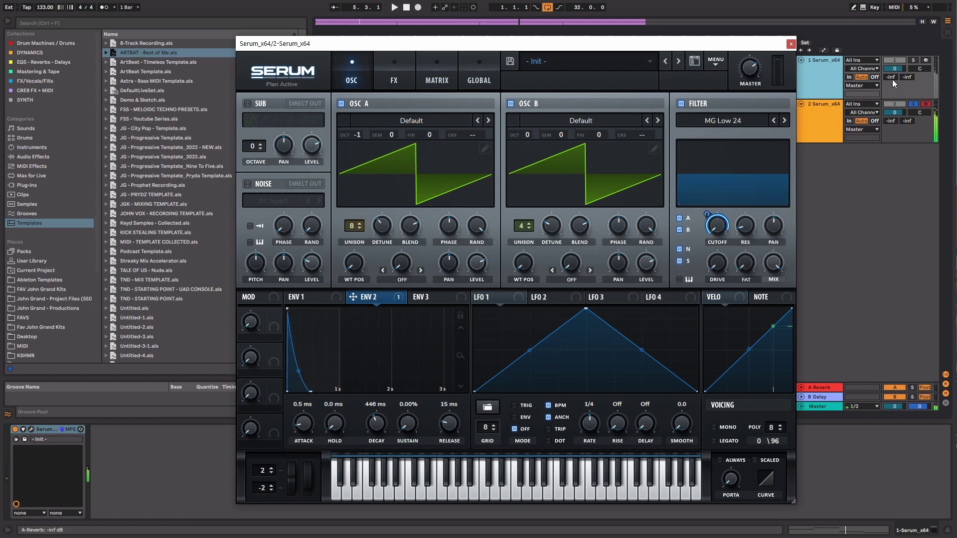
Lengthen the amp envelope release, switch to mono, nudge the cutoff up, and set envelope 2's decay to 307 ms.
{"action": "left_click", "coordinate": [307, 297]}
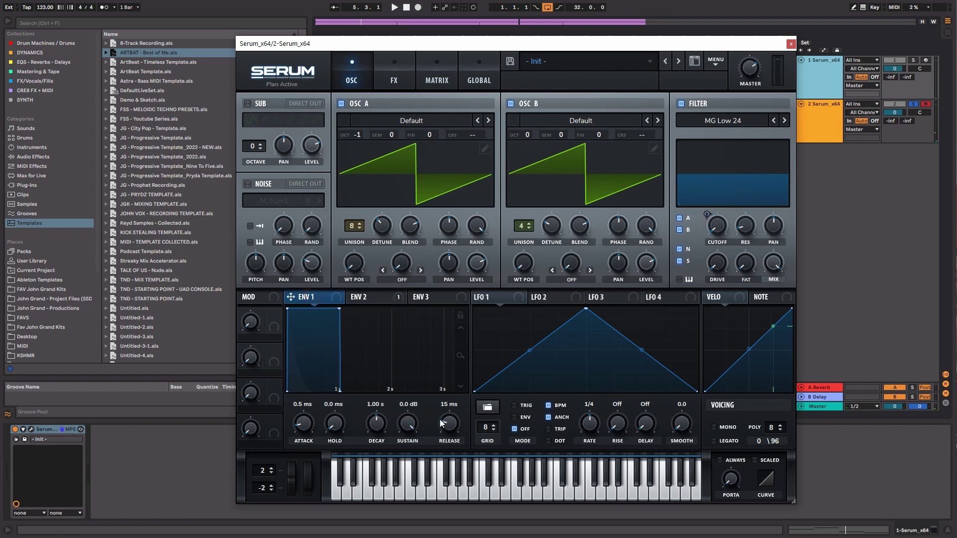
{"action": "left_click_drag", "start_coordinate": [449, 423], "coordinate": [449, 416]}
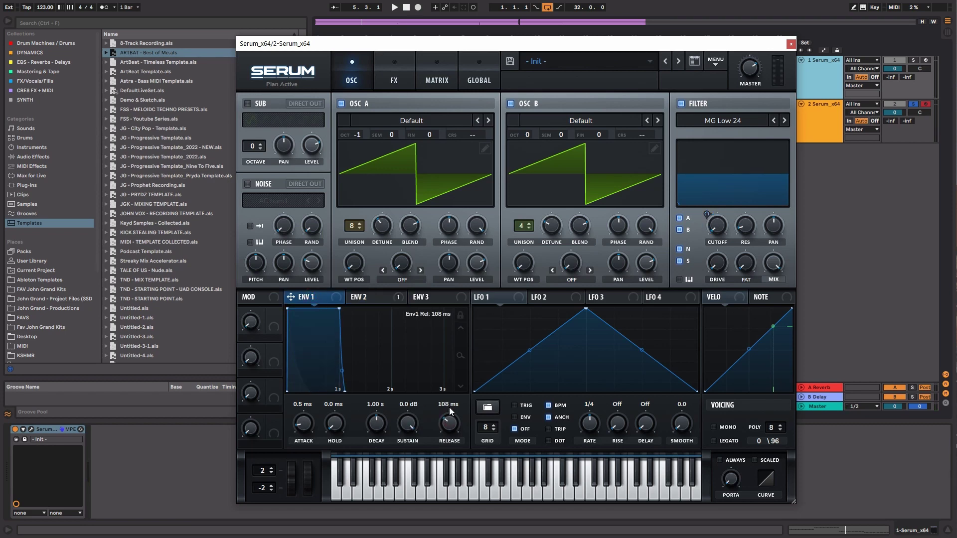
{"action": "left_click", "coordinate": [728, 428]}
{"action": "key", "text": "space"}
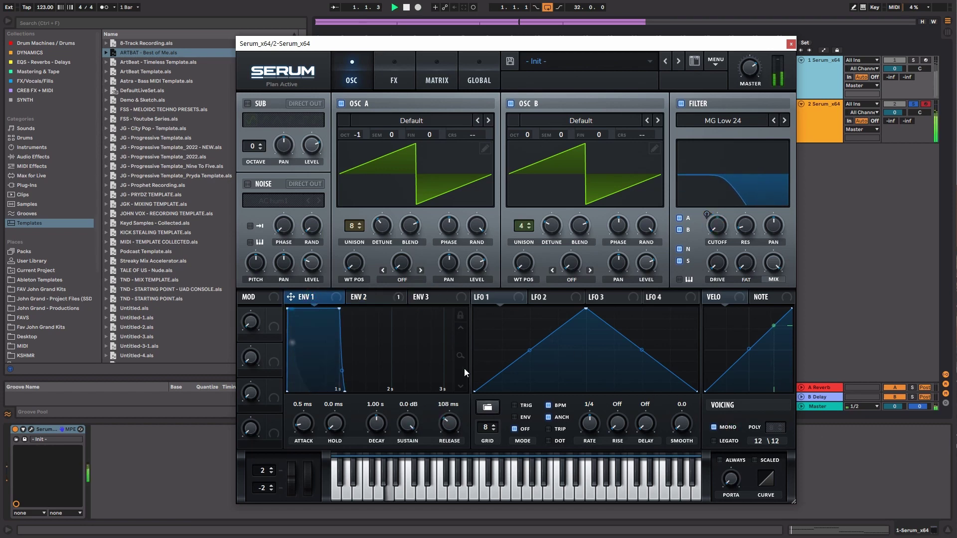
{"action": "left_click", "coordinate": [369, 297]}
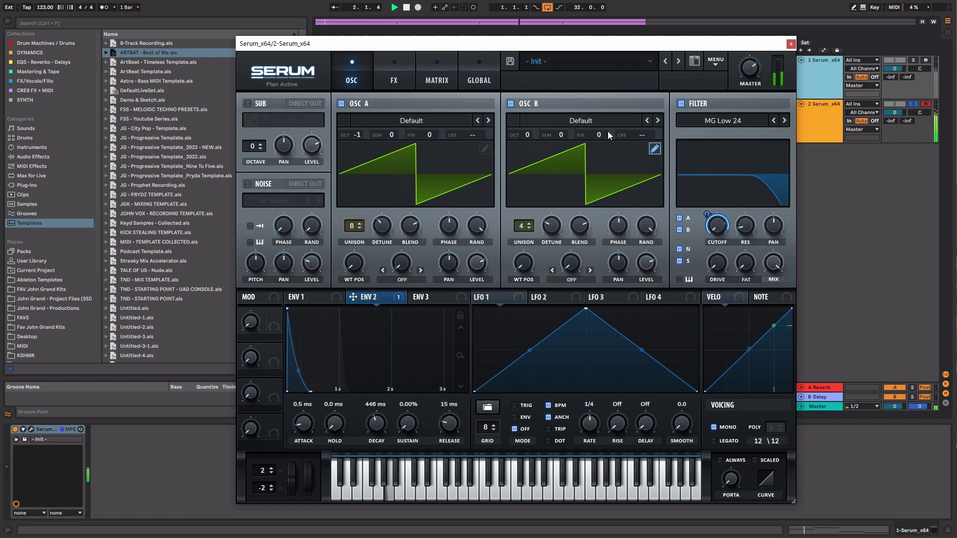
{"action": "left_click_drag", "start_coordinate": [717, 226], "coordinate": [718, 217]}
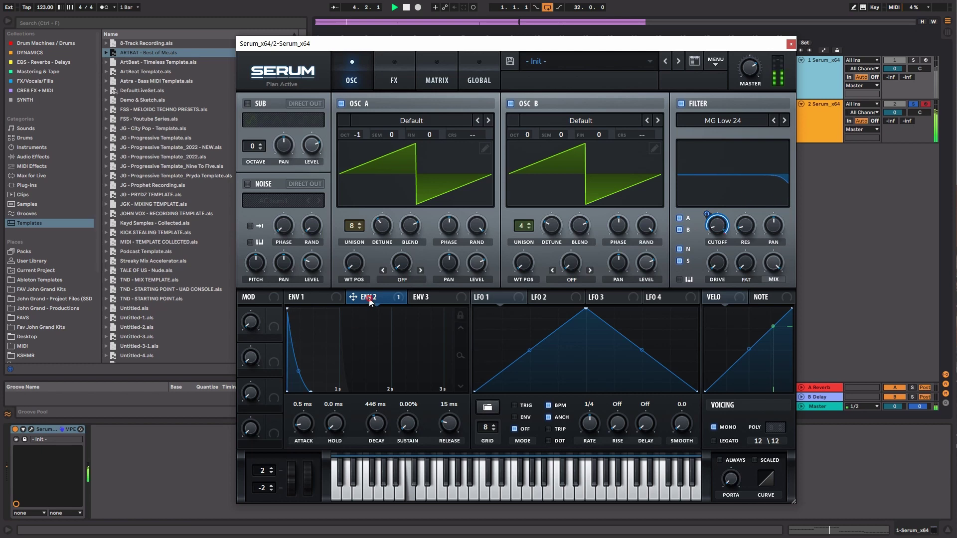
{"action": "left_click_drag", "start_coordinate": [377, 424], "coordinate": [378, 430]}
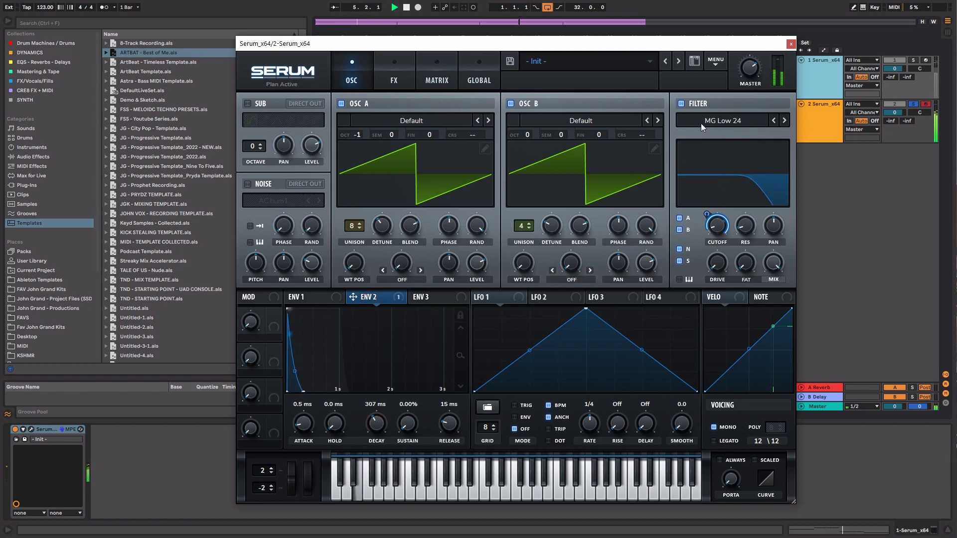
Enable Serum's EQ with a boosted high band and a lowered peaking low band, around 91 Hz and 1865 Hz.
{"action": "left_click", "coordinate": [395, 78]}
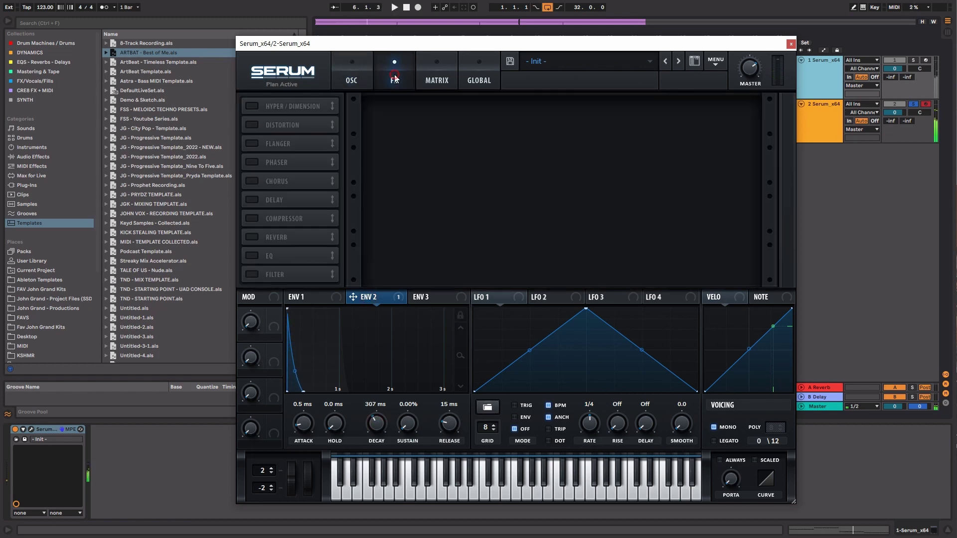
{"action": "left_click", "coordinate": [252, 255]}
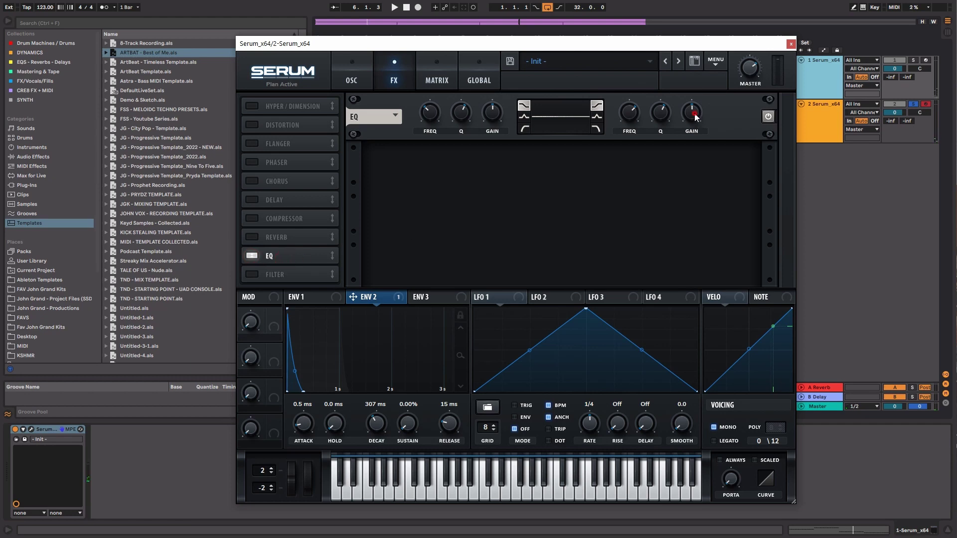
{"action": "left_click_drag", "start_coordinate": [696, 116], "coordinate": [696, 105]}
{"action": "key", "text": "space"}
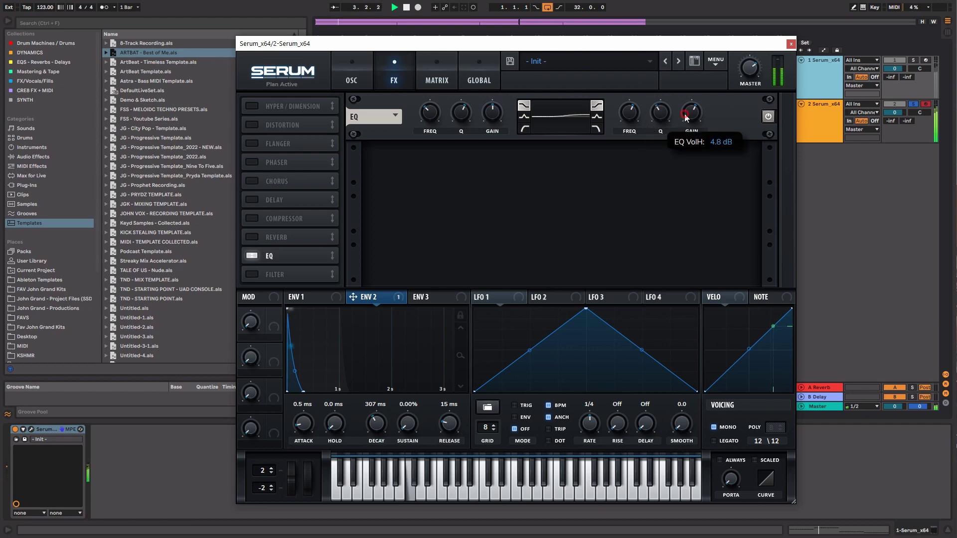
{"action": "left_click", "coordinate": [522, 116]}
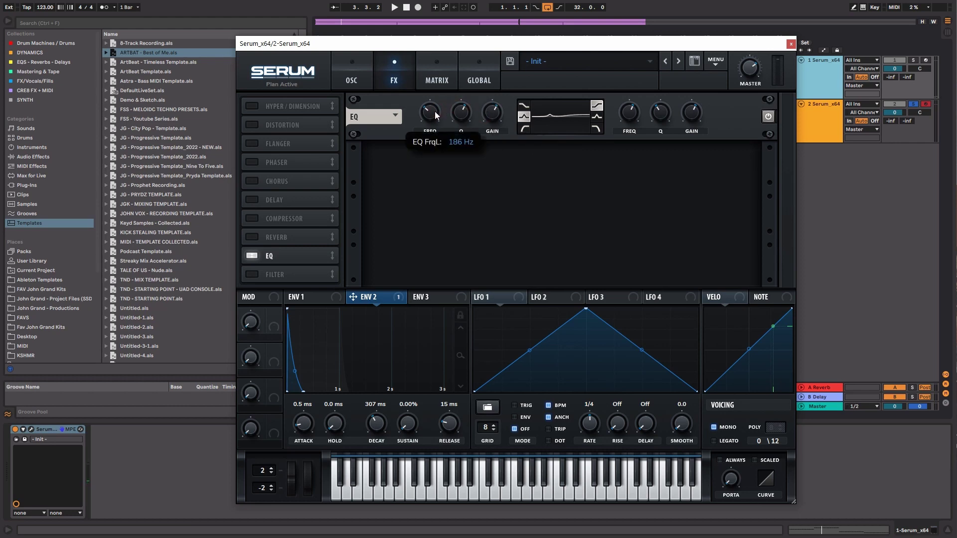
{"action": "left_click_drag", "start_coordinate": [435, 113], "coordinate": [434, 122]}
Close Serum and select the spot after Serum in the bass track's device chain.
{"action": "left_click", "coordinate": [791, 44]}
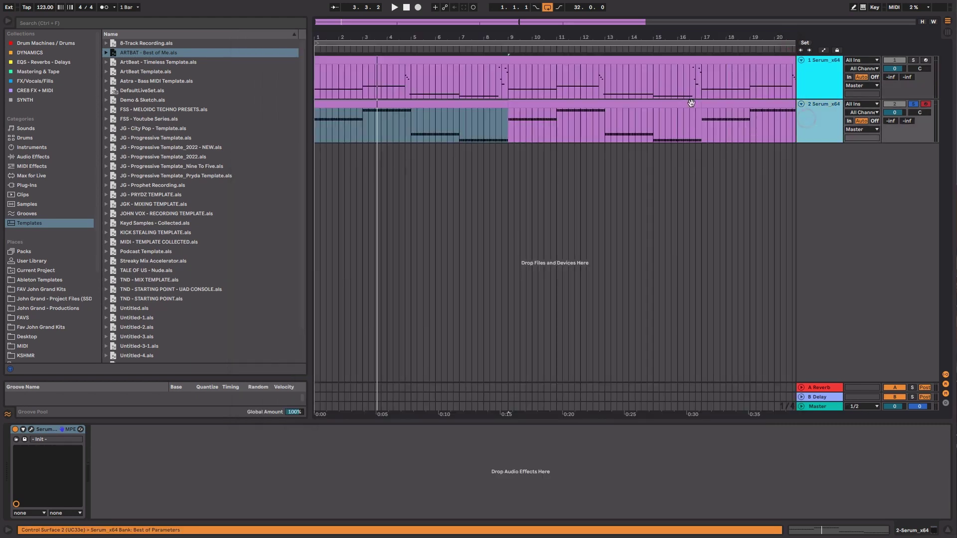
{"action": "double_click", "coordinate": [427, 105]}
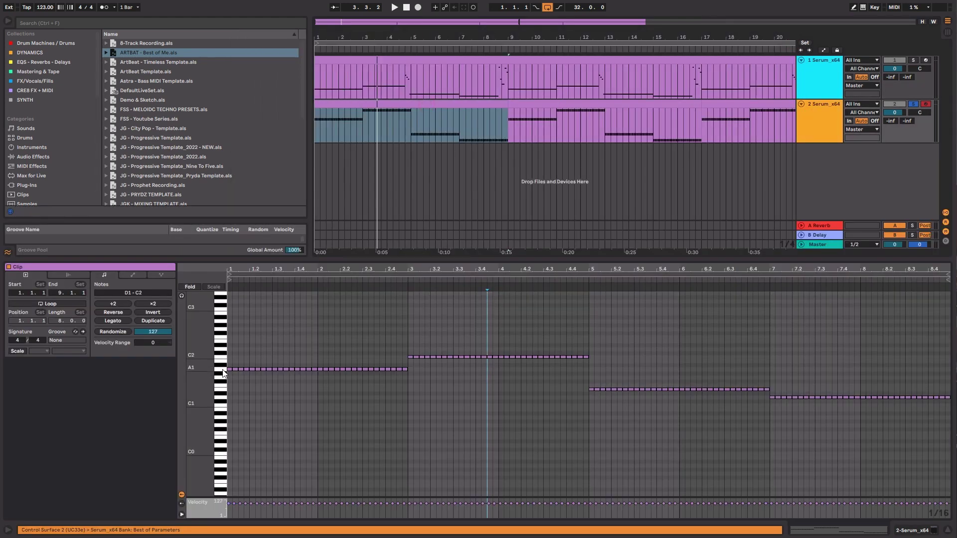
{"action": "left_click", "coordinate": [270, 369]}
{"action": "key", "text": "shift+Tab"}
{"action": "left_click", "coordinate": [388, 472]}
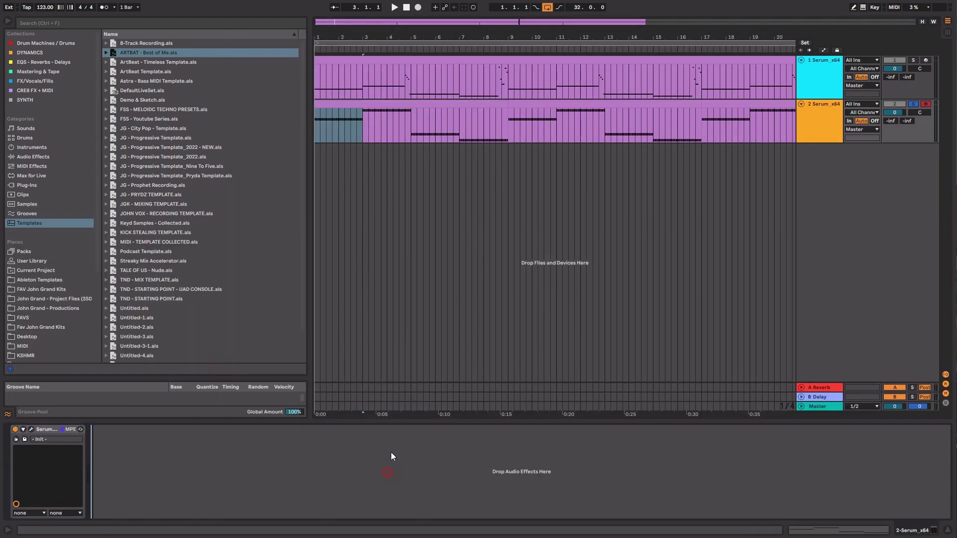
Search the plug-ins for 'pro-q' and load FabFilter Pro-Q 3 after Serum.
{"action": "left_click", "coordinate": [55, 185]}
{"action": "left_click", "coordinate": [232, 23]}
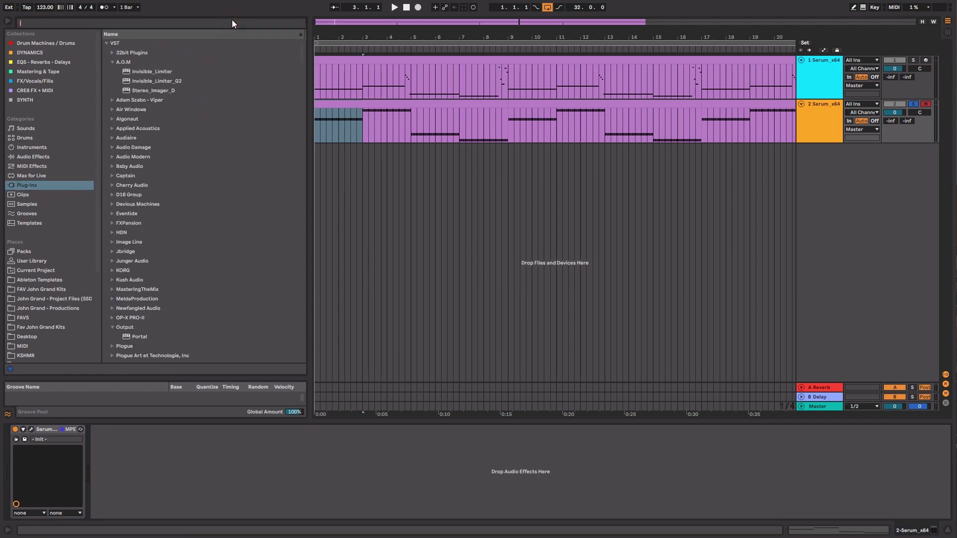
{"action": "type", "text": "pro"}
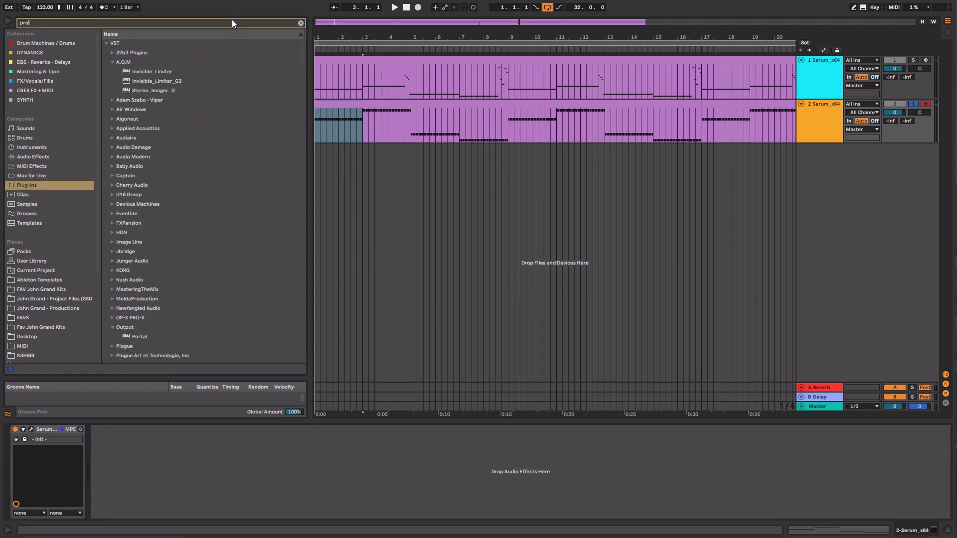
{"action": "type", "text": "-q"}
{"action": "key", "text": "Down"}
{"action": "key", "text": "Down"}
{"action": "key", "text": "Down"}
{"action": "key", "text": "Down"}
{"action": "key", "text": "Return"}
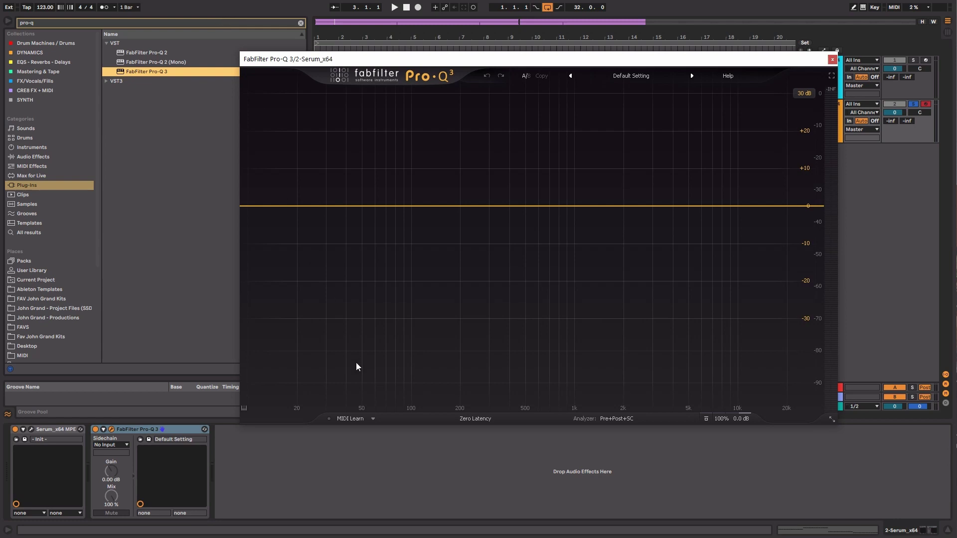
Play the bass to inspect its spectrum in Pro-Q 3's analyzer, then close the plug-in window.
{"action": "left_click", "coordinate": [245, 408]}
{"action": "key", "text": "space"}
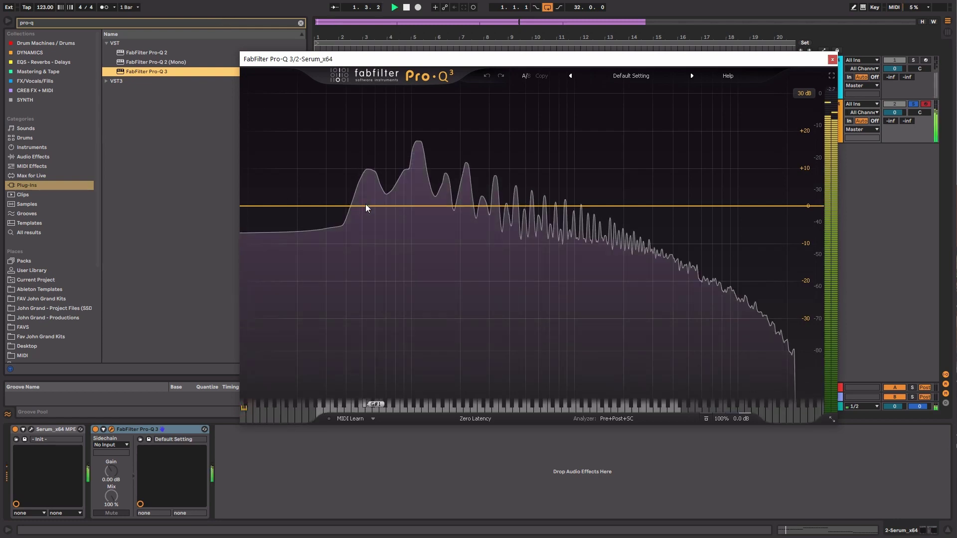
{"action": "mouse_move", "coordinate": [364, 278]}
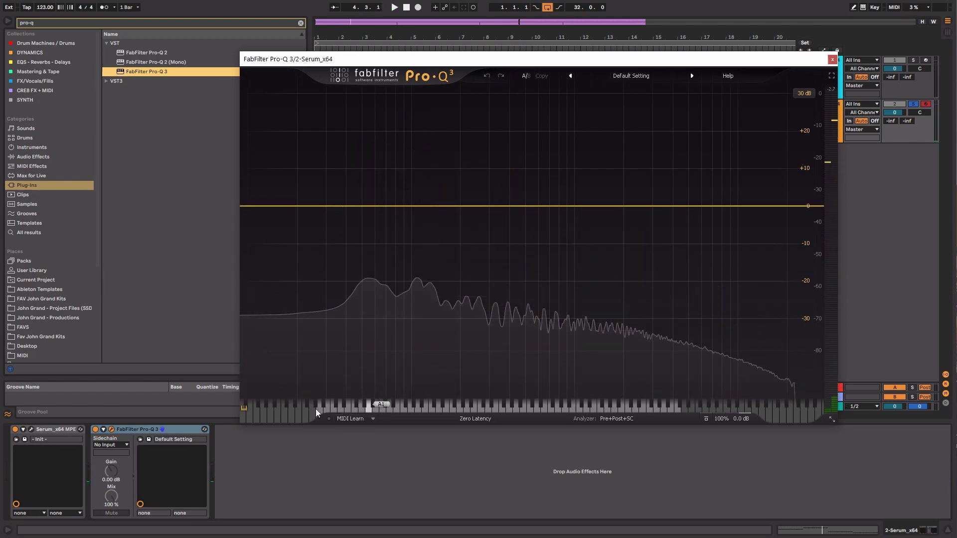
{"action": "left_click", "coordinate": [244, 407]}
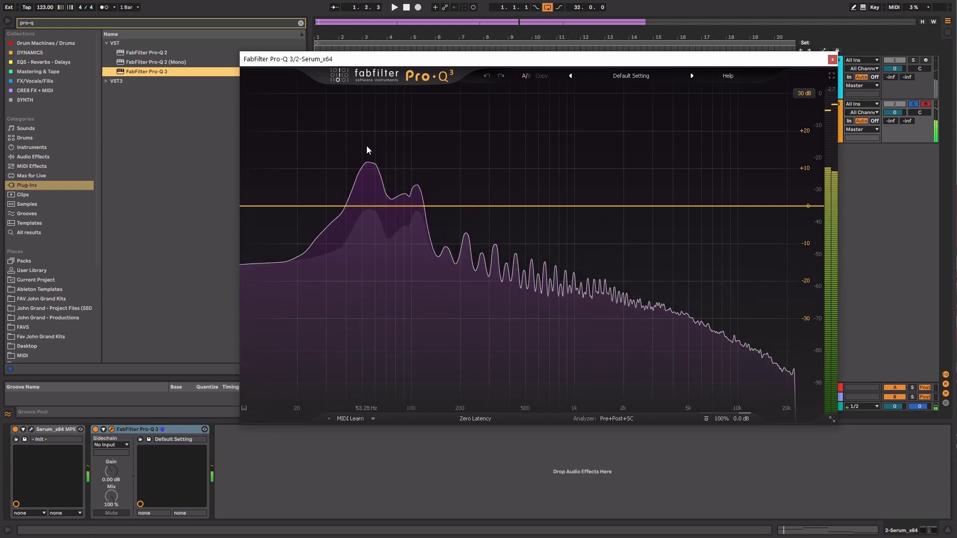
{"action": "left_click", "coordinate": [833, 58]}
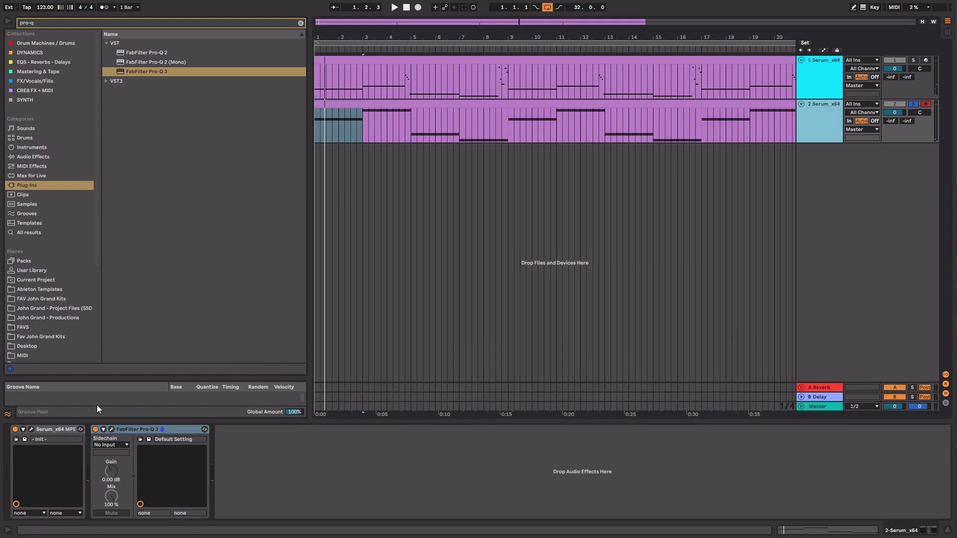
Reopen track 2's Serum effects rack and toggle the EQ on and off during playback to compare.
{"action": "left_click", "coordinate": [32, 429]}
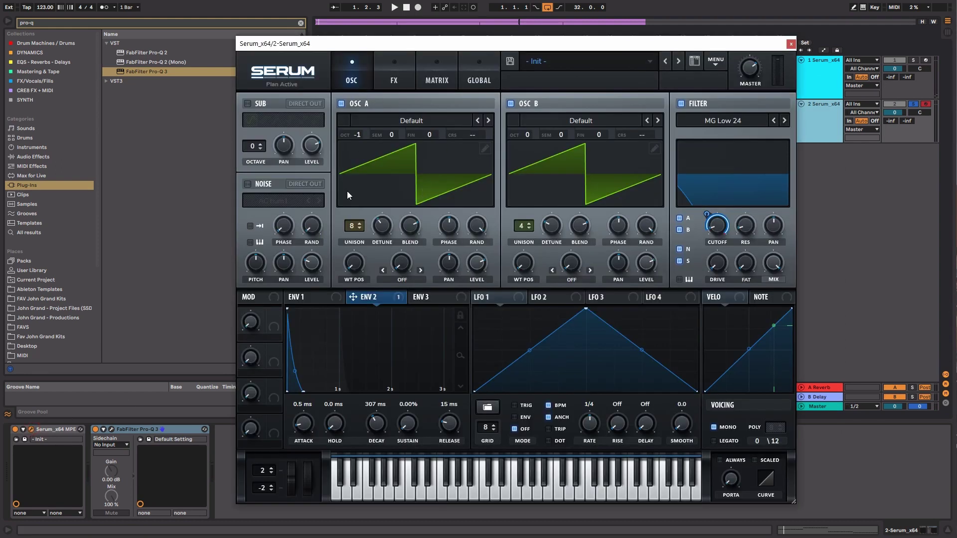
{"action": "left_click", "coordinate": [374, 81]}
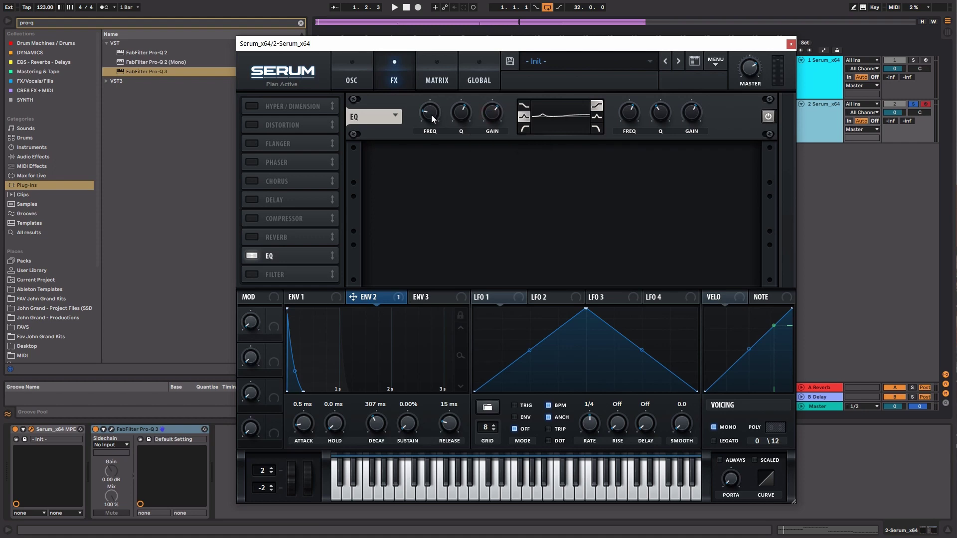
{"action": "mouse_move", "coordinate": [426, 115]}
{"action": "key", "text": "space"}
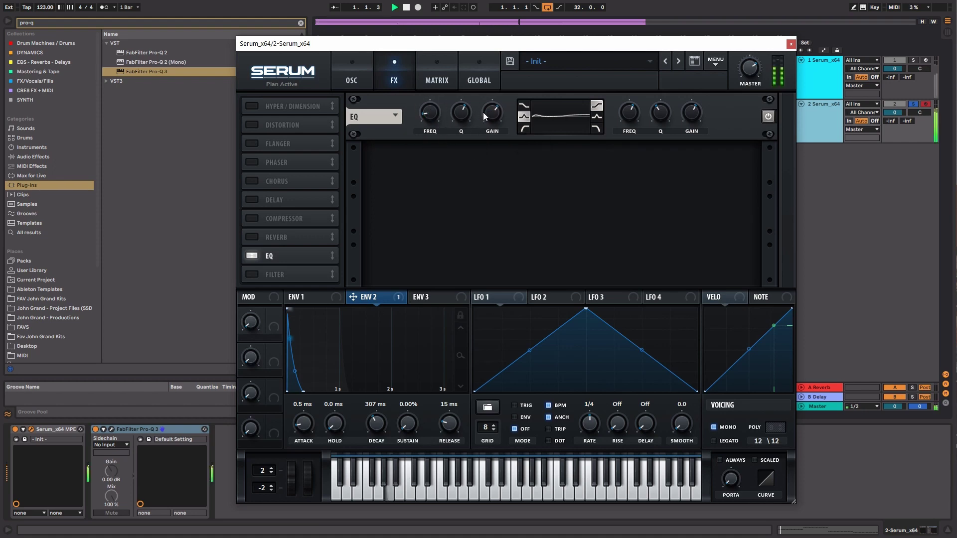
{"action": "left_click", "coordinate": [253, 255]}
{"action": "left_click", "coordinate": [254, 256]}
{"action": "key", "text": "space"}
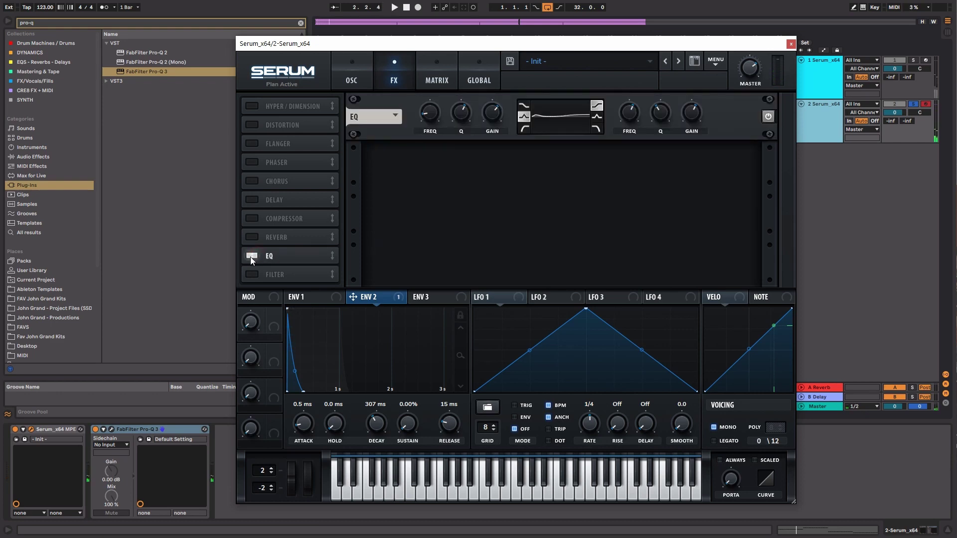
{"action": "key", "text": "space"}
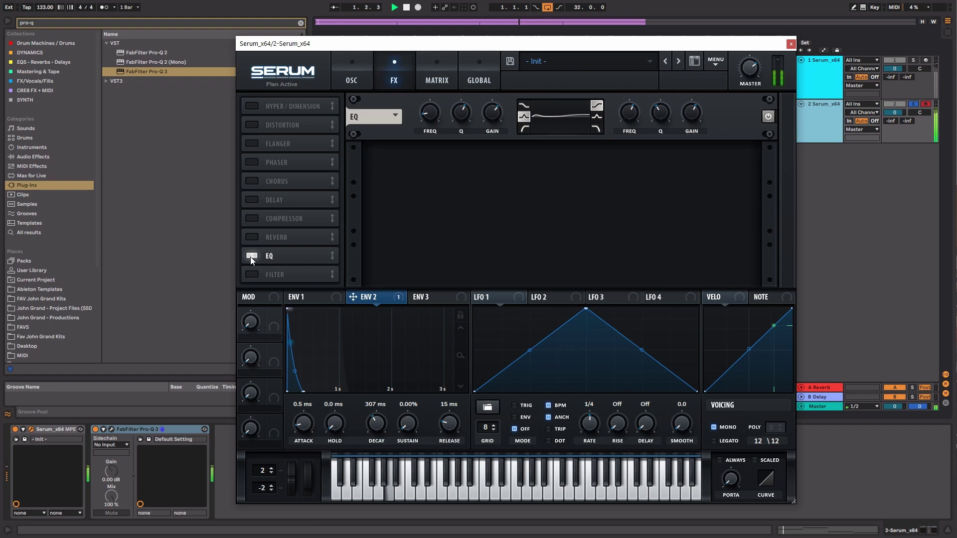
{"action": "left_click", "coordinate": [250, 256]}
{"action": "left_click", "coordinate": [250, 256]}
{"action": "mouse_move", "coordinate": [495, 111]}
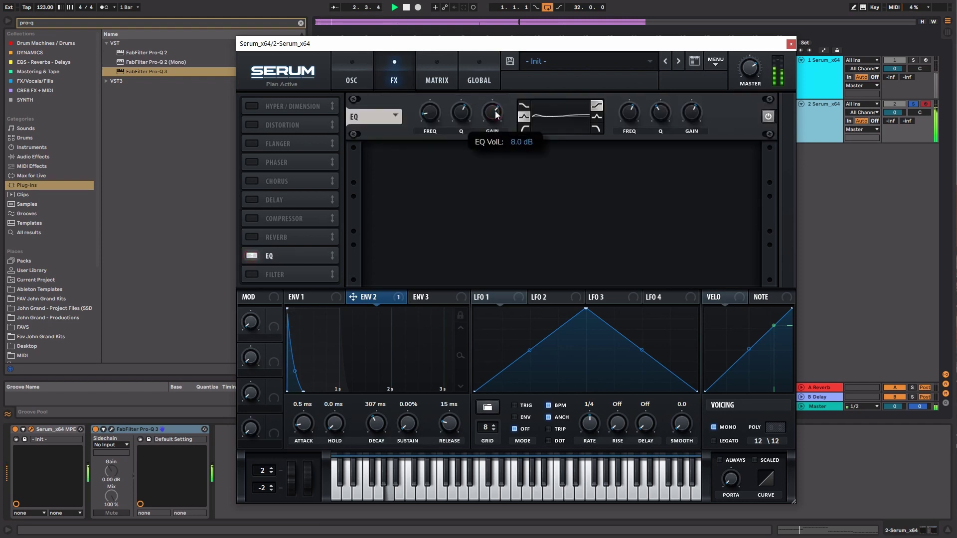
{"action": "left_click", "coordinate": [252, 257]}
Leave the EQ on and set both bass tracks' volume to -6 dB.
{"action": "left_click", "coordinate": [252, 256]}
{"action": "key", "text": "space"}
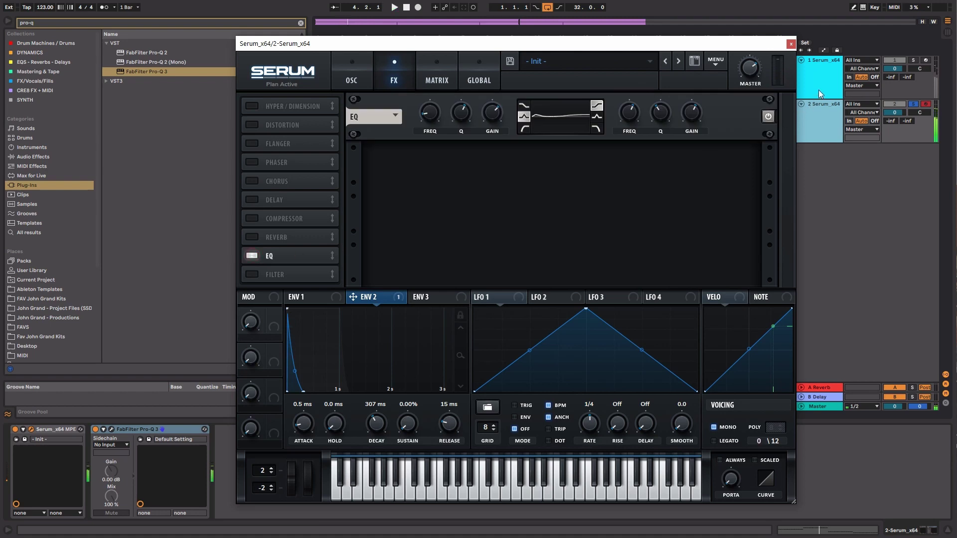
{"action": "left_click", "coordinate": [896, 114]}
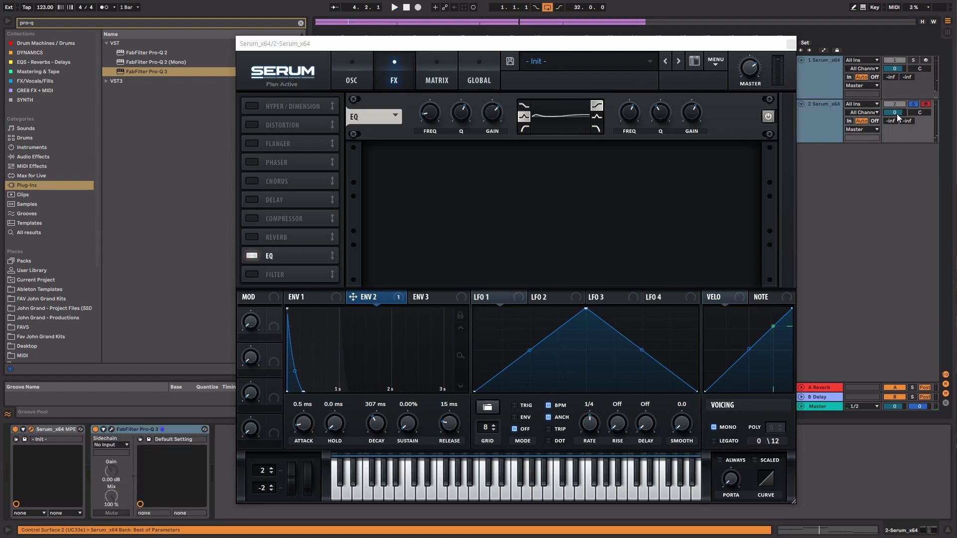
{"action": "type", "text": "-6"}
{"action": "key", "text": "Return"}
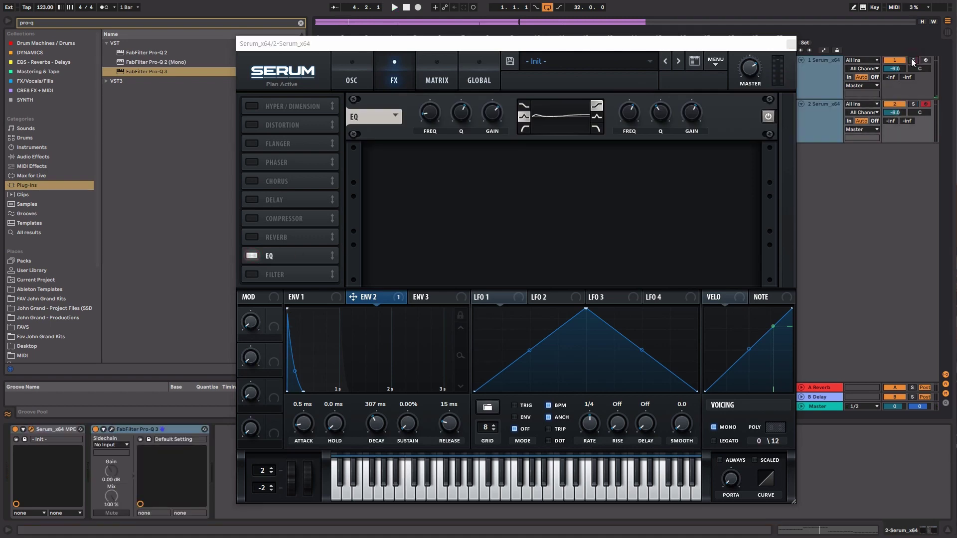
Close Serum and raise both Serum tracks' volumes to -3.8 dB.
{"action": "key", "text": "space"}
{"action": "left_click", "coordinate": [791, 44]}
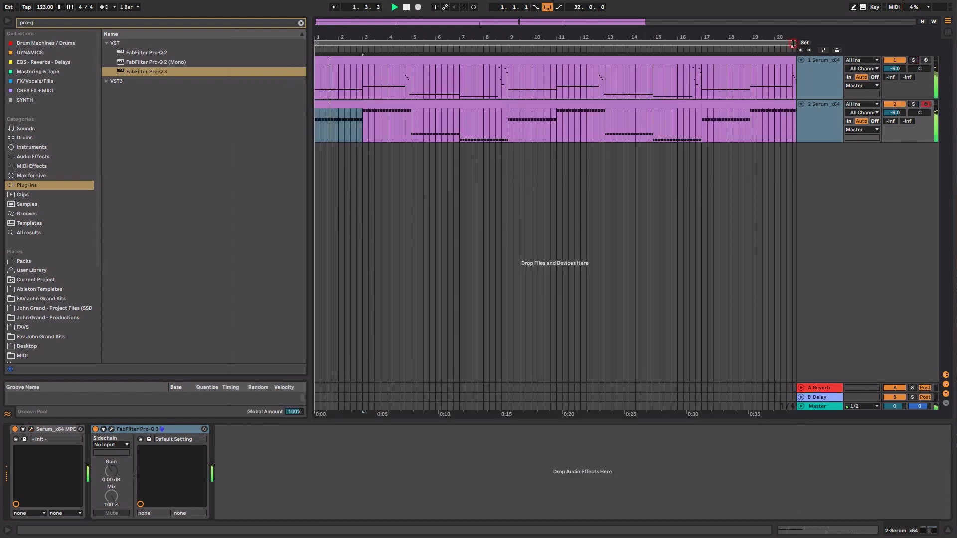
{"action": "left_click_drag", "start_coordinate": [895, 70], "coordinate": [889, 63]}
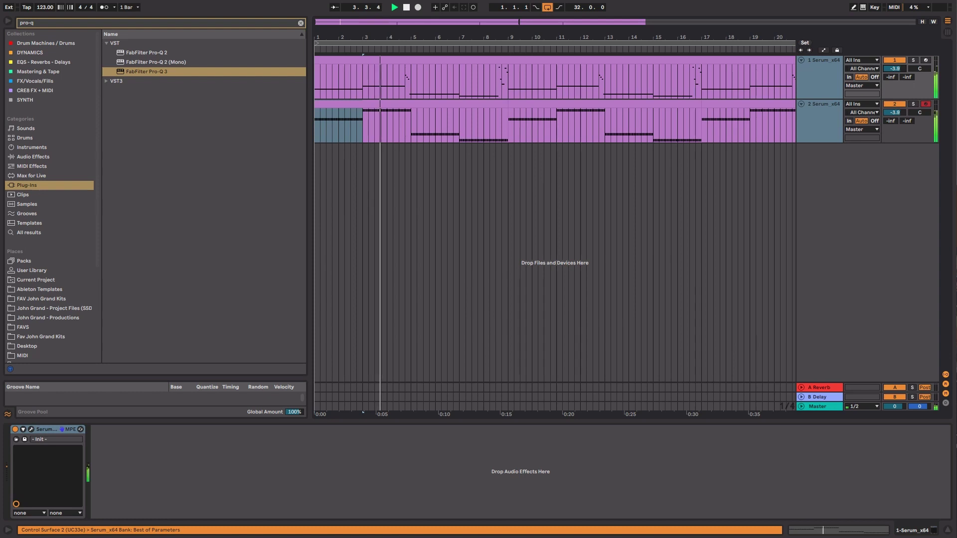
{"action": "key", "text": "minus"}
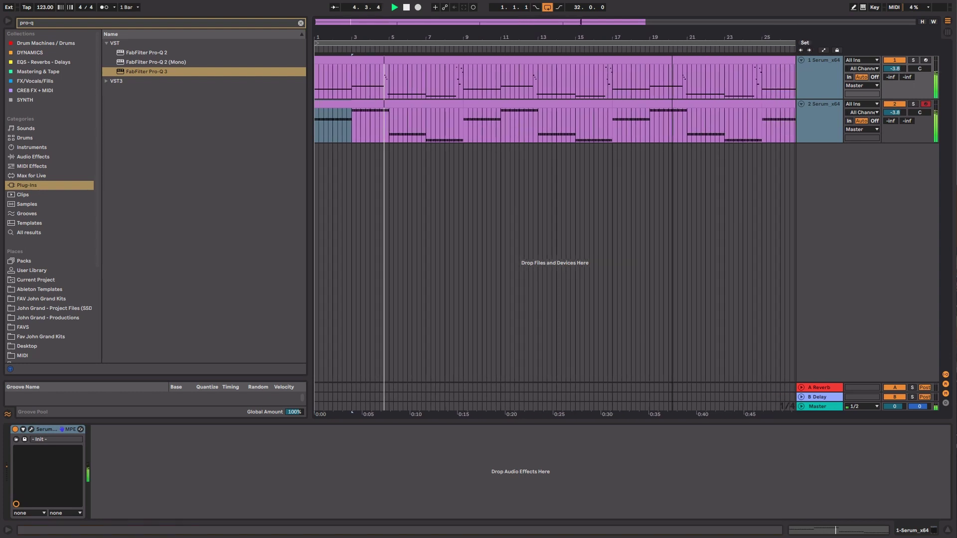